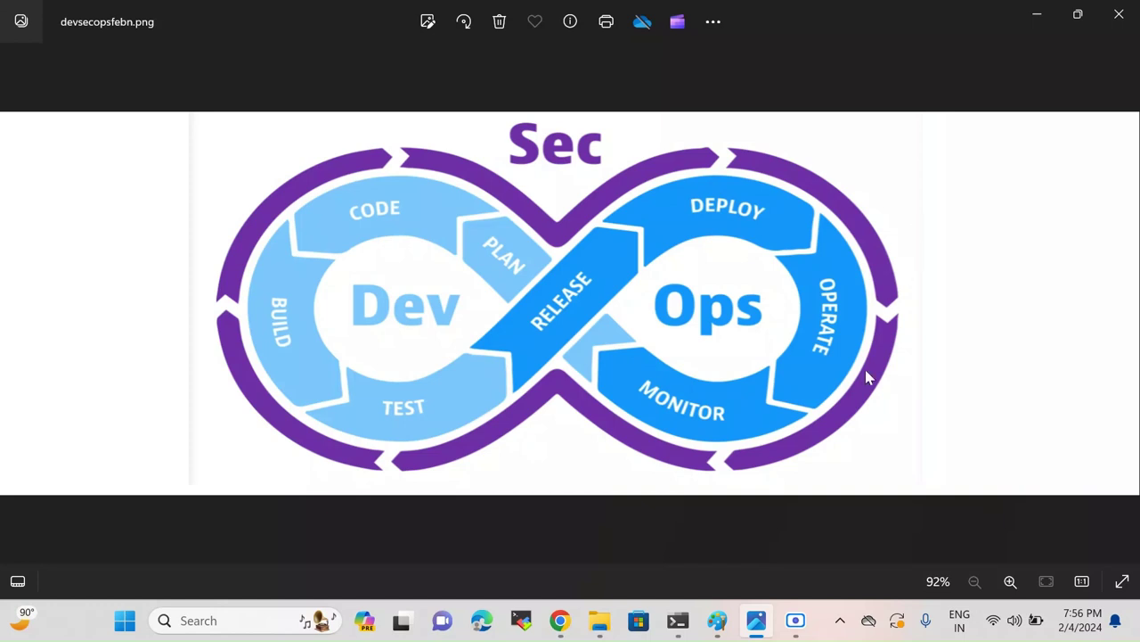
Bring the Untitled - Paint sketch of Developer, Local Laptop or Desktop and Github to the front
{"action": "mouse_move", "coordinate": [716, 632]}
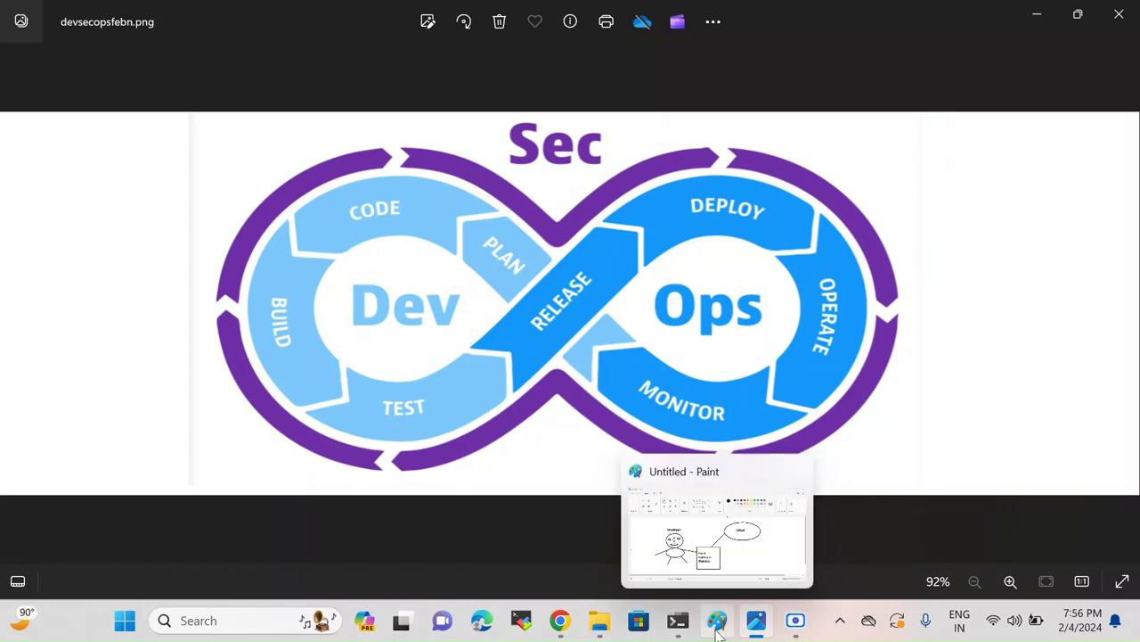
{"action": "left_click", "coordinate": [712, 527]}
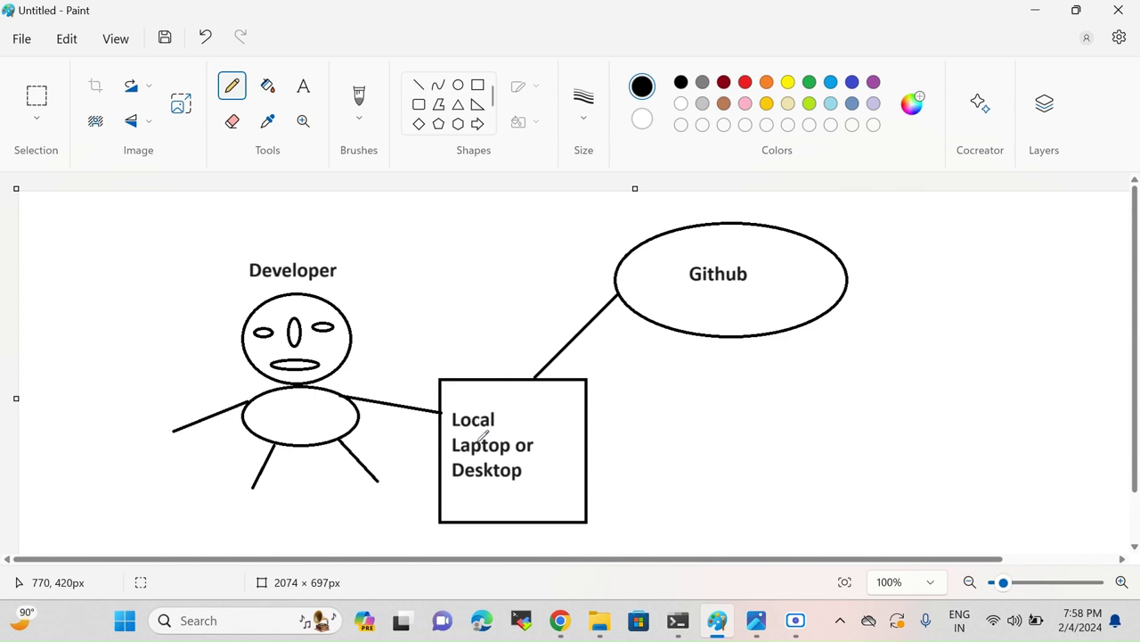
Show the Installation | Talisman tab in Chrome and scroll to its Table of Contents
{"action": "mouse_move", "coordinate": [560, 620]}
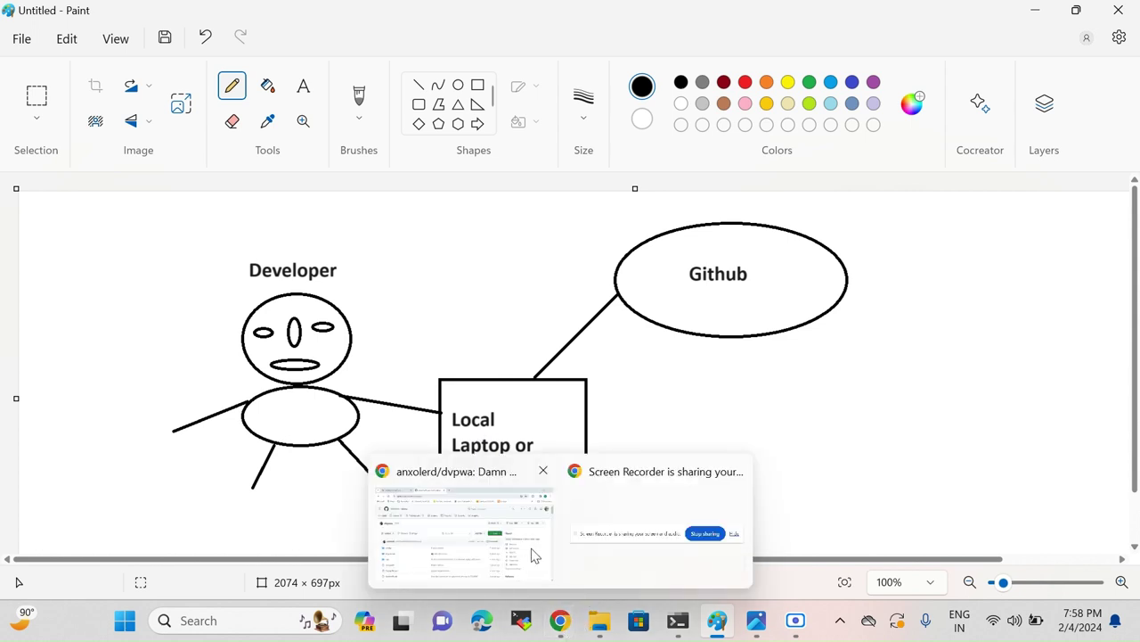
{"action": "left_click", "coordinate": [501, 514]}
{"action": "left_click", "coordinate": [183, 18]}
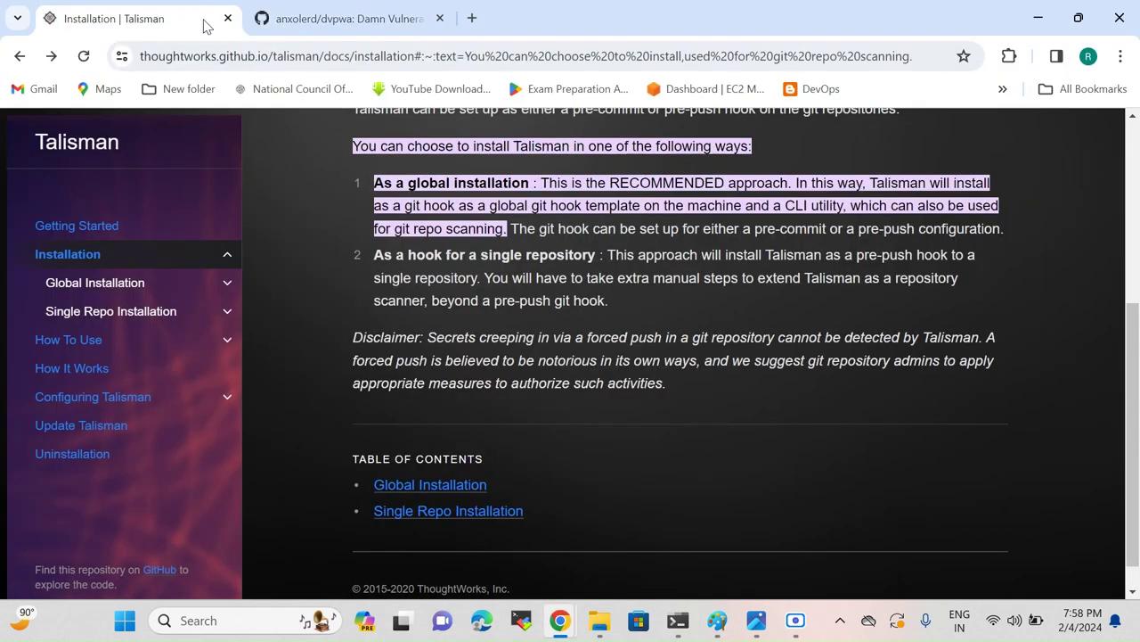
{"action": "scroll", "coordinate": [435, 253], "scroll_direction": "up", "scroll_amount": 4}
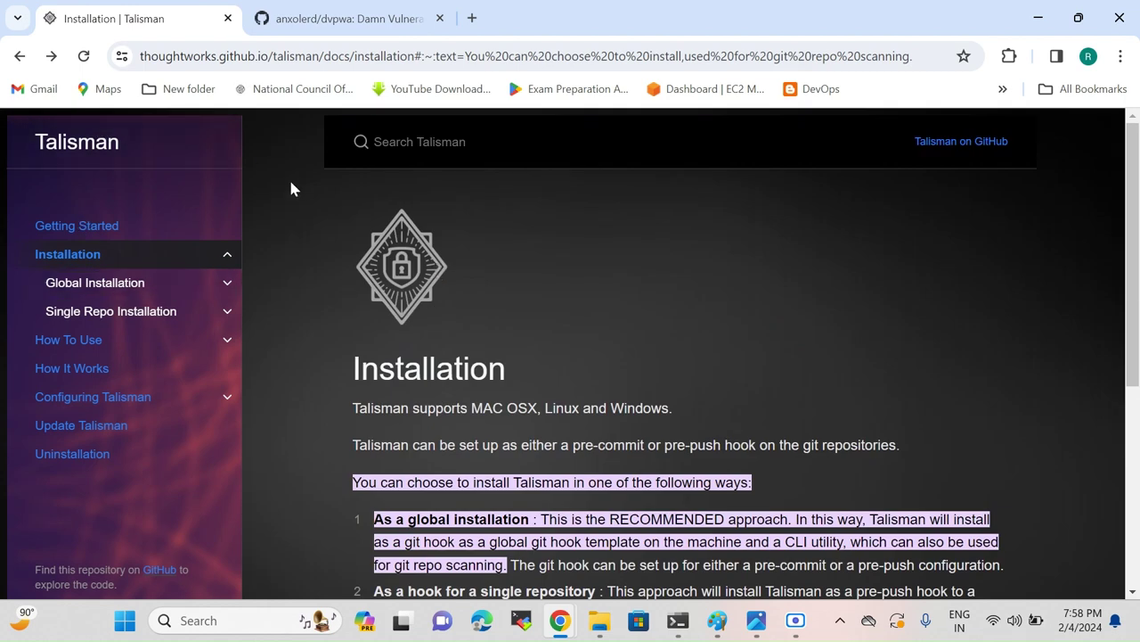
{"action": "scroll", "coordinate": [572, 255], "scroll_direction": "down", "scroll_amount": 2}
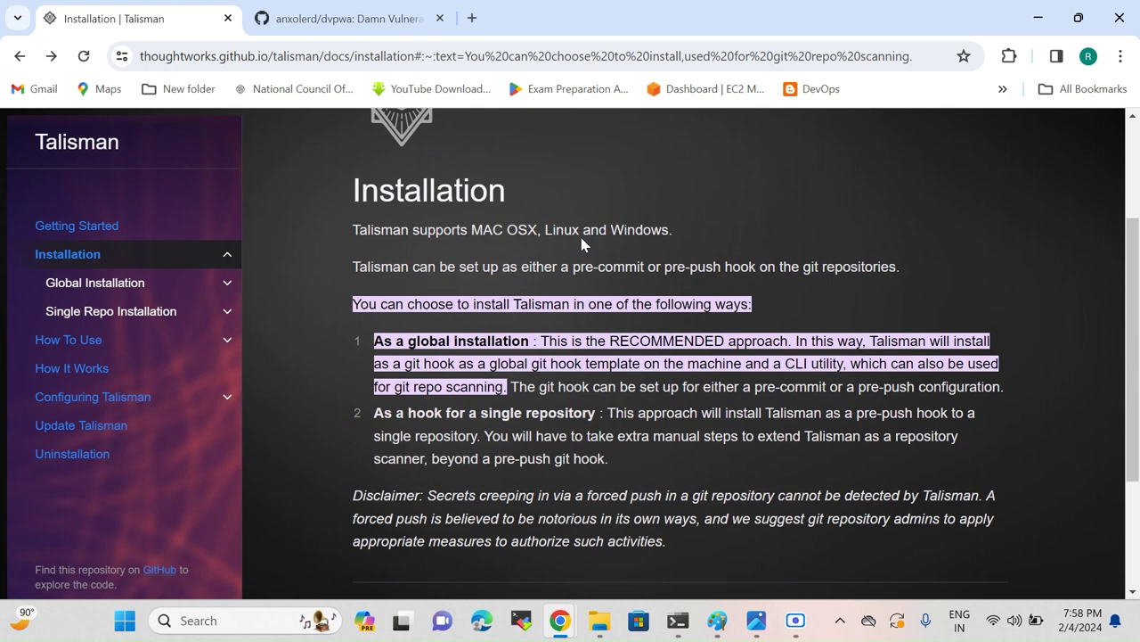
{"action": "scroll", "coordinate": [581, 239], "scroll_direction": "down", "scroll_amount": 2}
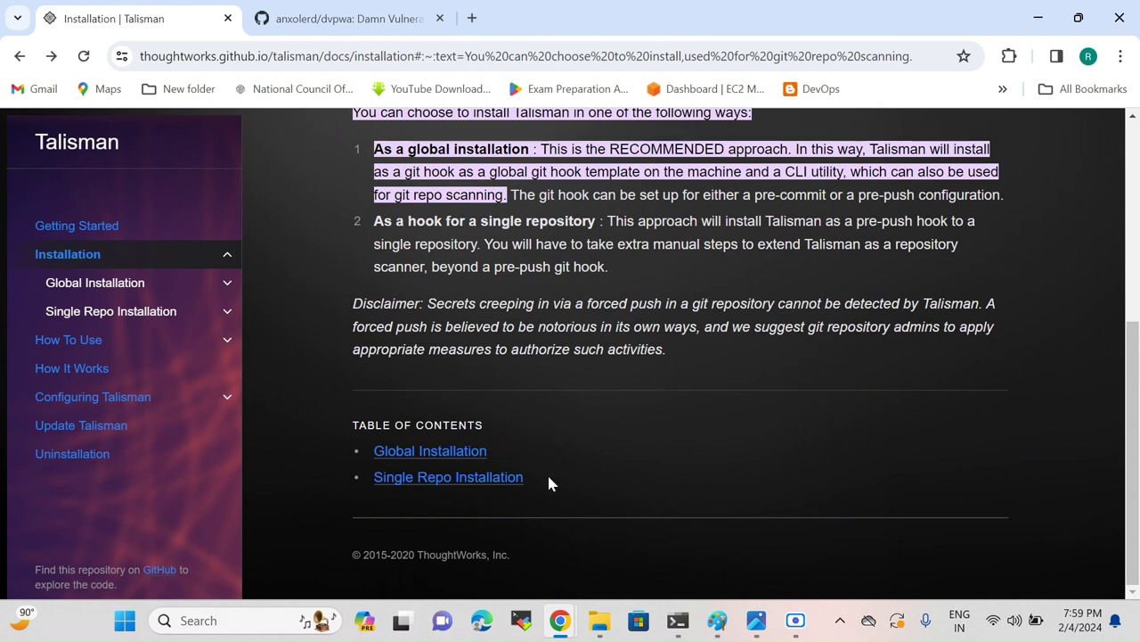
Open the Global Installation instructions and select the step 1 pre-commit curl command
{"action": "left_click", "coordinate": [446, 458]}
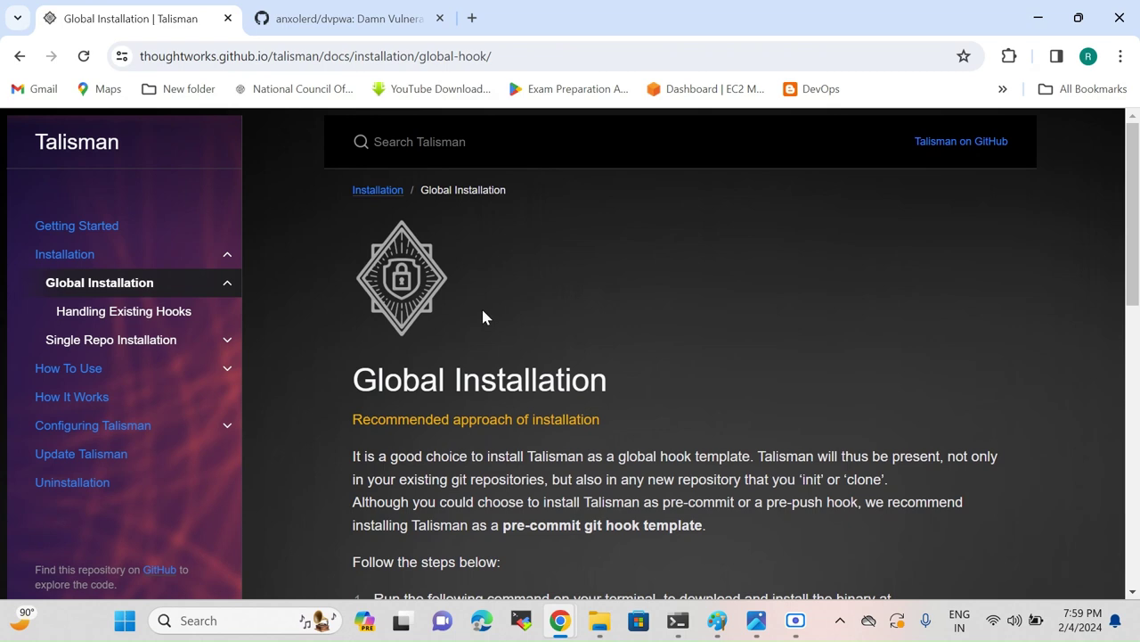
{"action": "scroll", "coordinate": [483, 318], "scroll_direction": "down", "scroll_amount": 4}
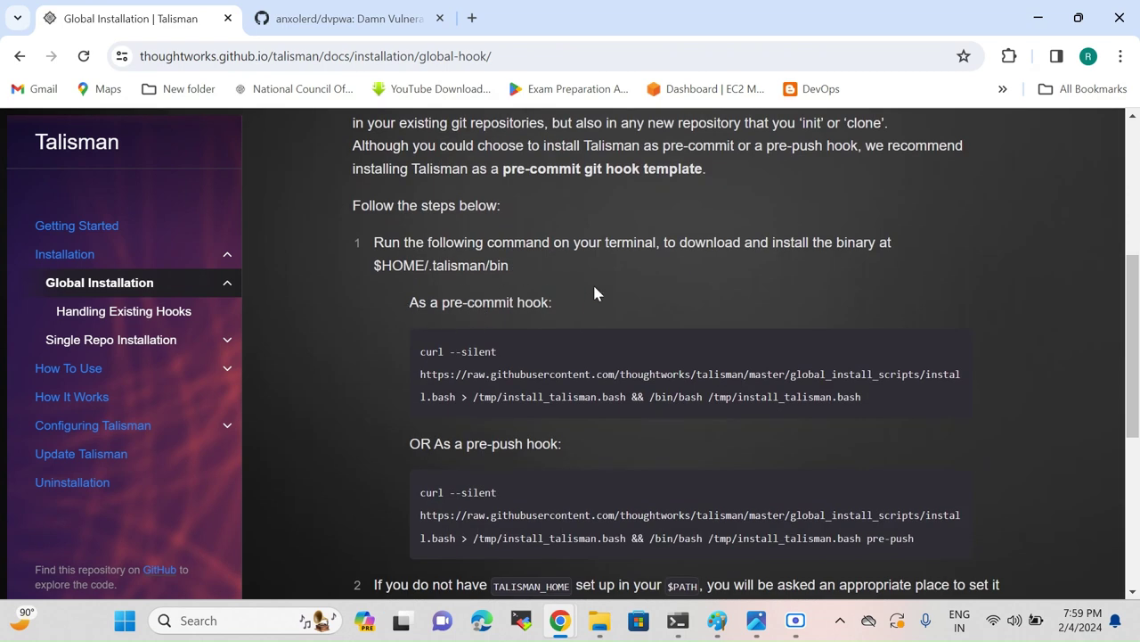
{"action": "scroll", "coordinate": [593, 292], "scroll_direction": "down", "scroll_amount": 1}
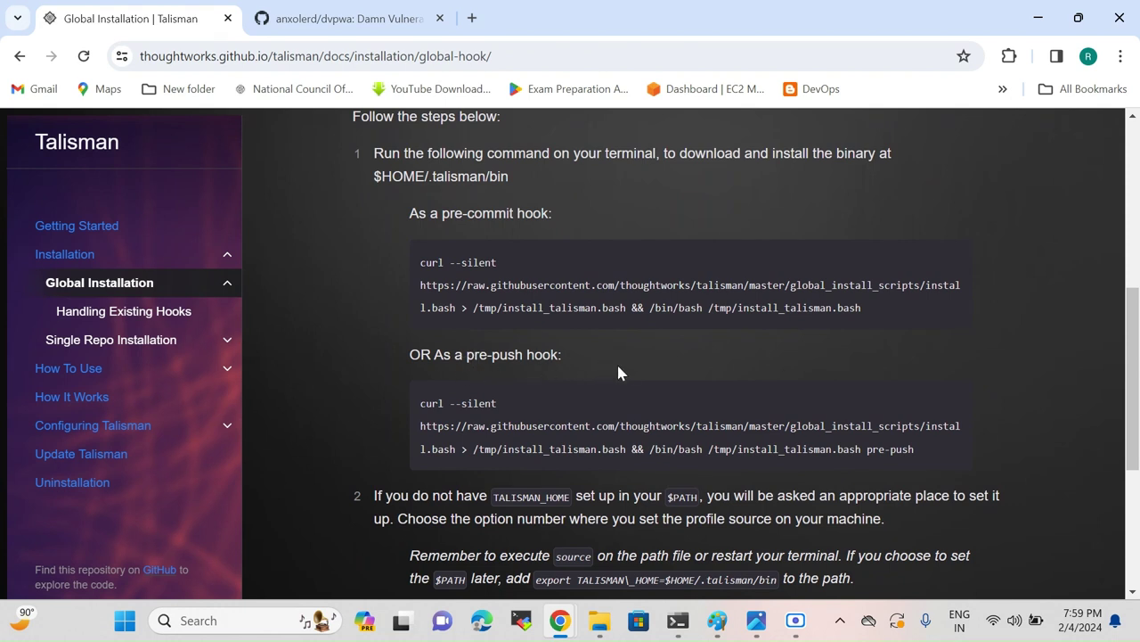
{"action": "scroll", "coordinate": [623, 369], "scroll_direction": "up", "scroll_amount": 1}
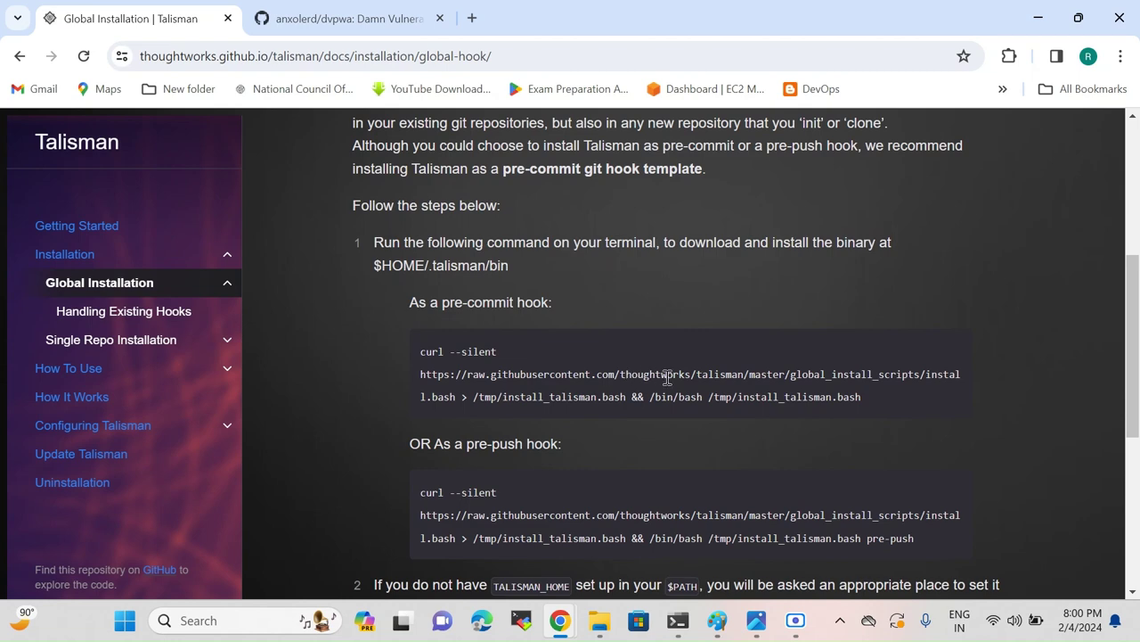
{"action": "scroll", "coordinate": [667, 377], "scroll_direction": "up", "scroll_amount": 1}
{"action": "scroll", "coordinate": [667, 377], "scroll_direction": "down", "scroll_amount": 1}
{"action": "left_click_drag", "start_coordinate": [876, 401], "coordinate": [407, 360]}
{"action": "key", "text": "ctrl+c"}
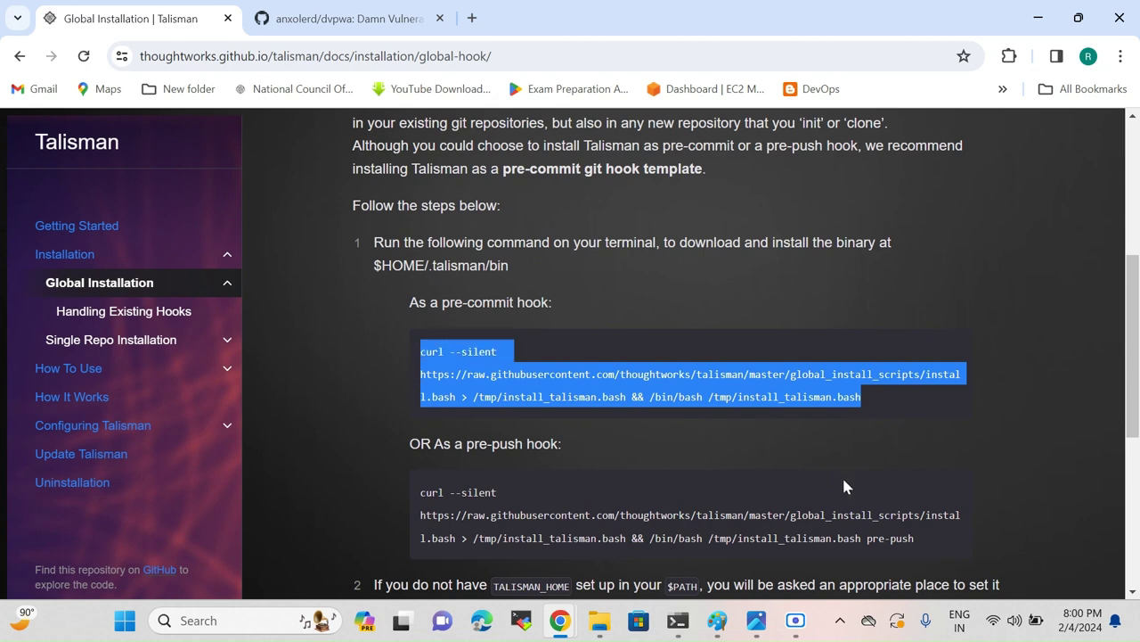
Bring Windows Terminal forward and clear the screen
{"action": "mouse_move", "coordinate": [681, 630]}
{"action": "left_click", "coordinate": [670, 521]}
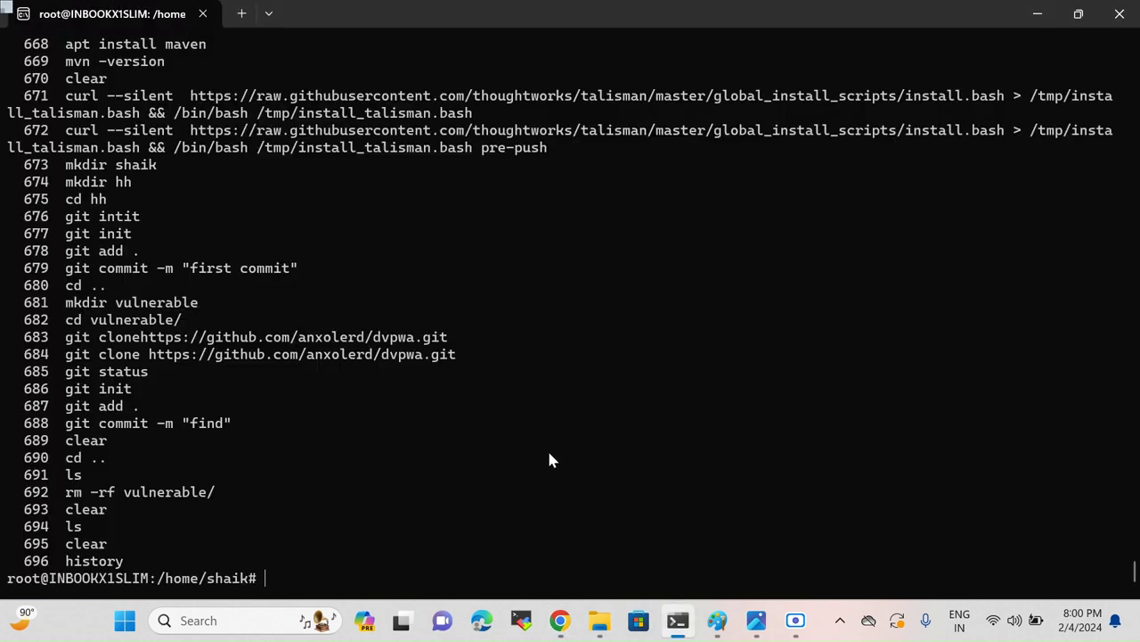
{"action": "type", "text": "clear"}
{"action": "key", "text": "Return"}
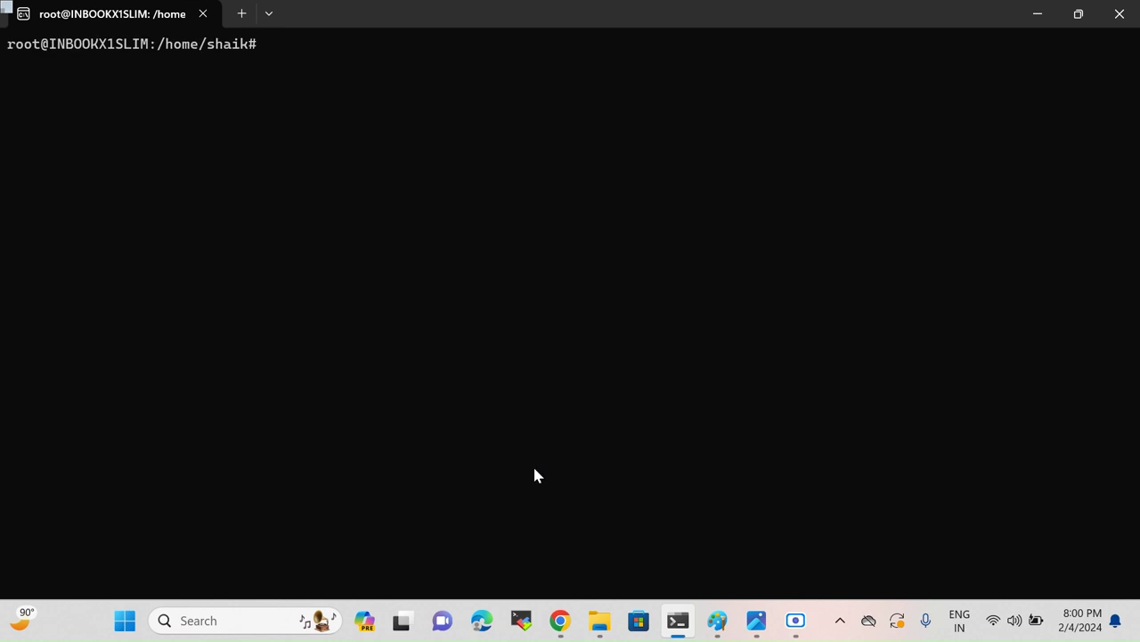
Paste and run the pre-commit install script, accepting the default /root search directory
{"action": "right_click", "coordinate": [349, 59]}
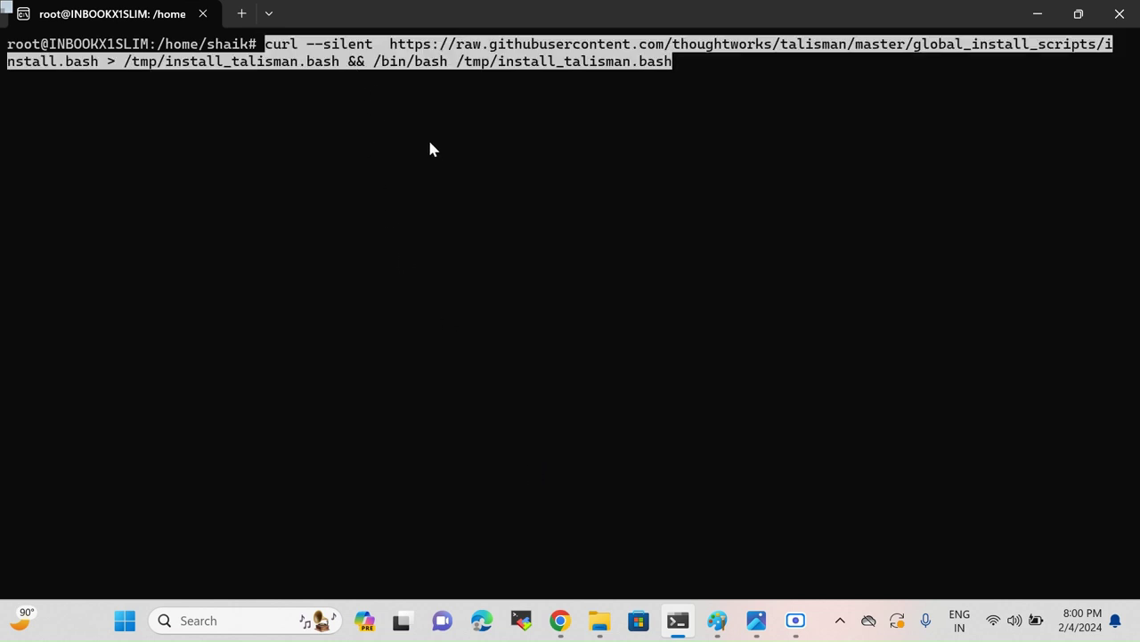
{"action": "key", "text": "Return"}
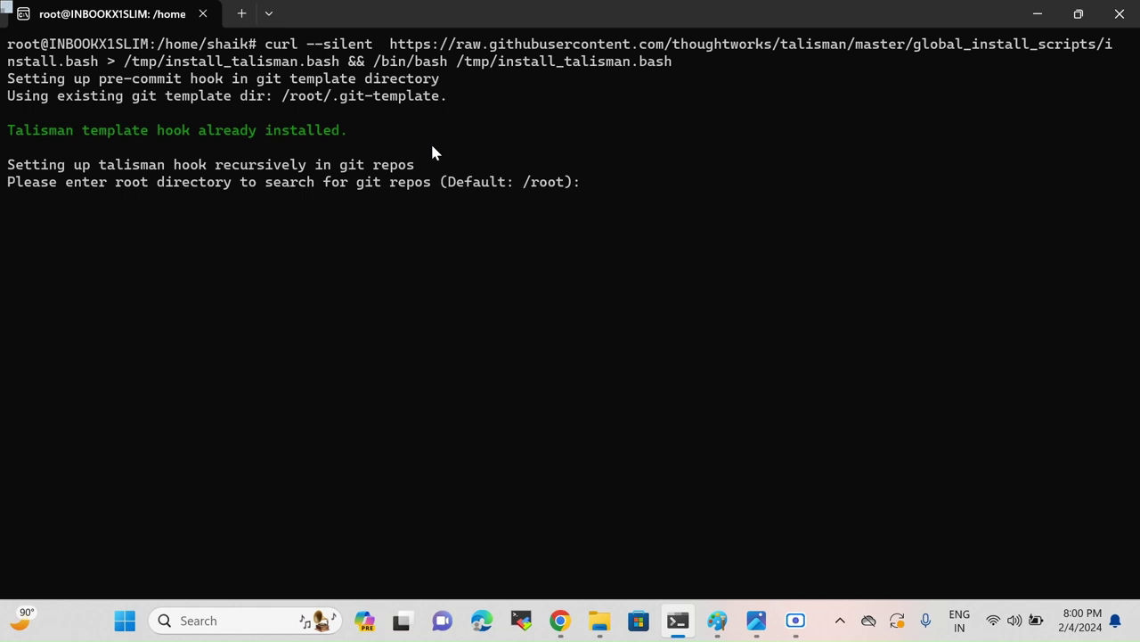
{"action": "key", "text": "Return"}
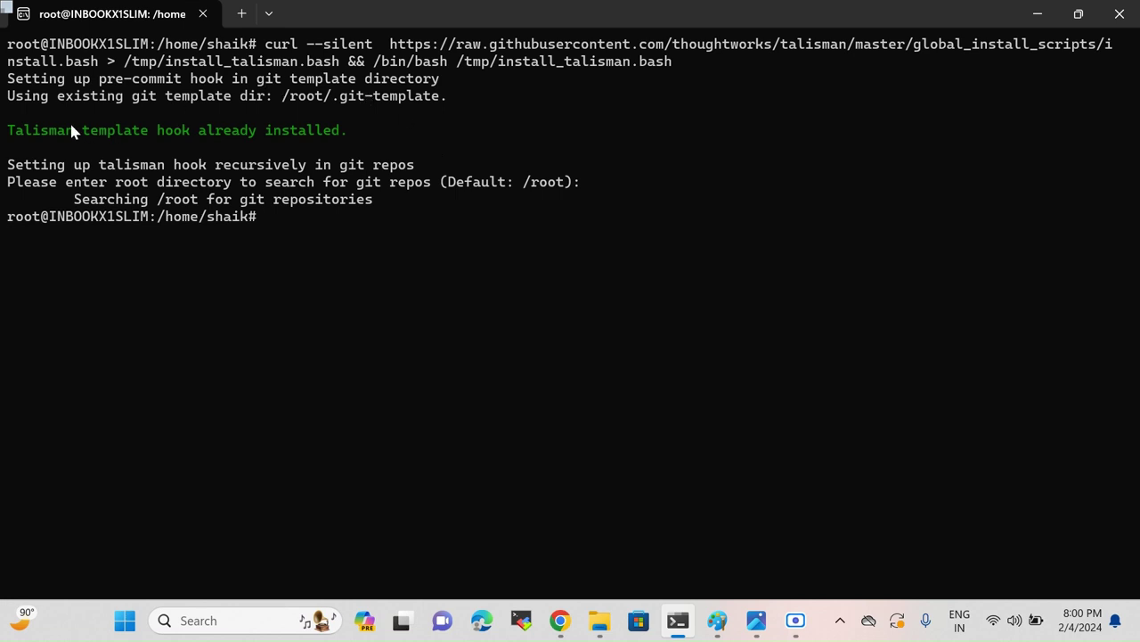
{"action": "left_click_drag", "start_coordinate": [356, 130], "coordinate": [36, 140]}
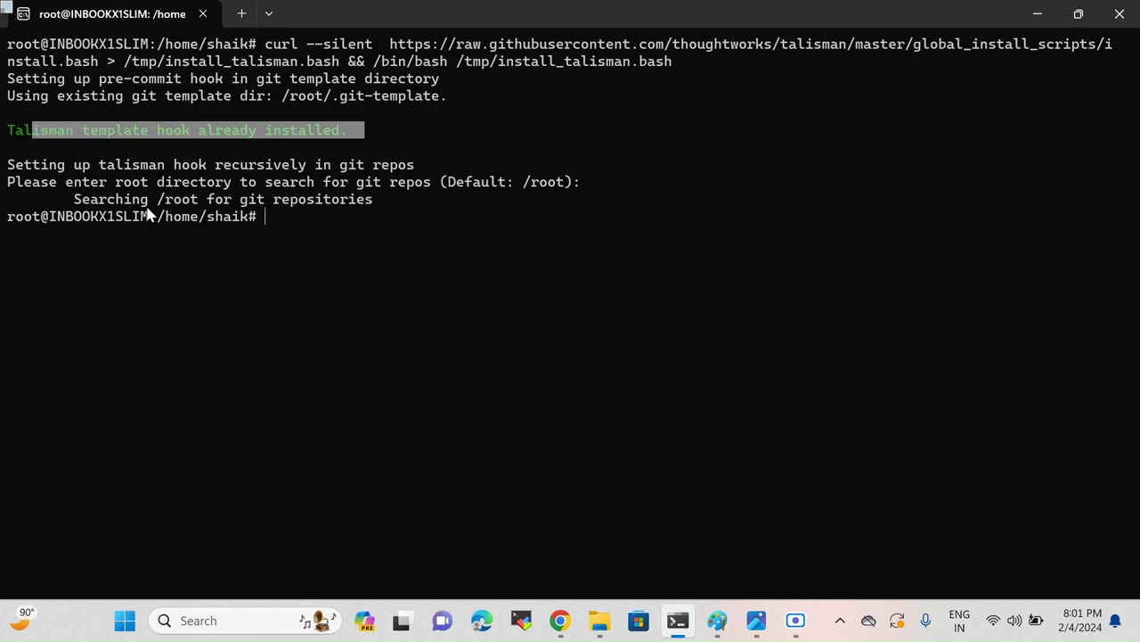
{"action": "key", "text": "alt+Tab"}
{"action": "scroll", "coordinate": [514, 356], "scroll_direction": "down", "scroll_amount": 1}
{"action": "scroll", "coordinate": [517, 363], "scroll_direction": "down", "scroll_amount": 2}
Paste a first copied command at the bash prompt, then erase the wrongly pasted text
{"action": "left_click_drag", "start_coordinate": [926, 361], "coordinate": [397, 308]}
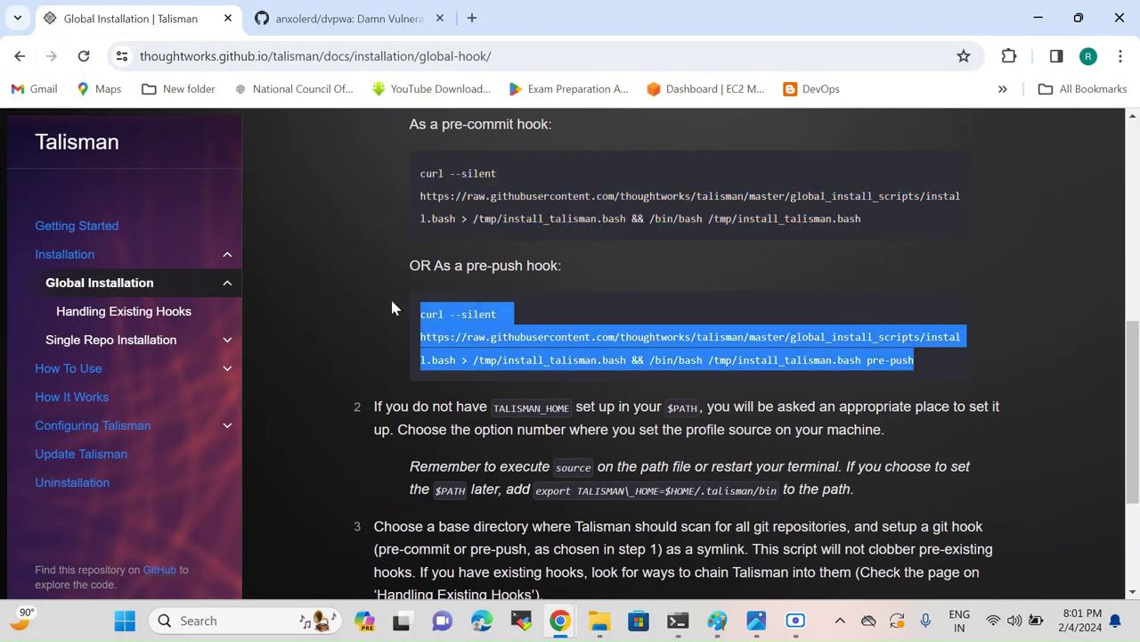
{"action": "key", "text": "alt+Tab"}
{"action": "left_click", "coordinate": [373, 242]}
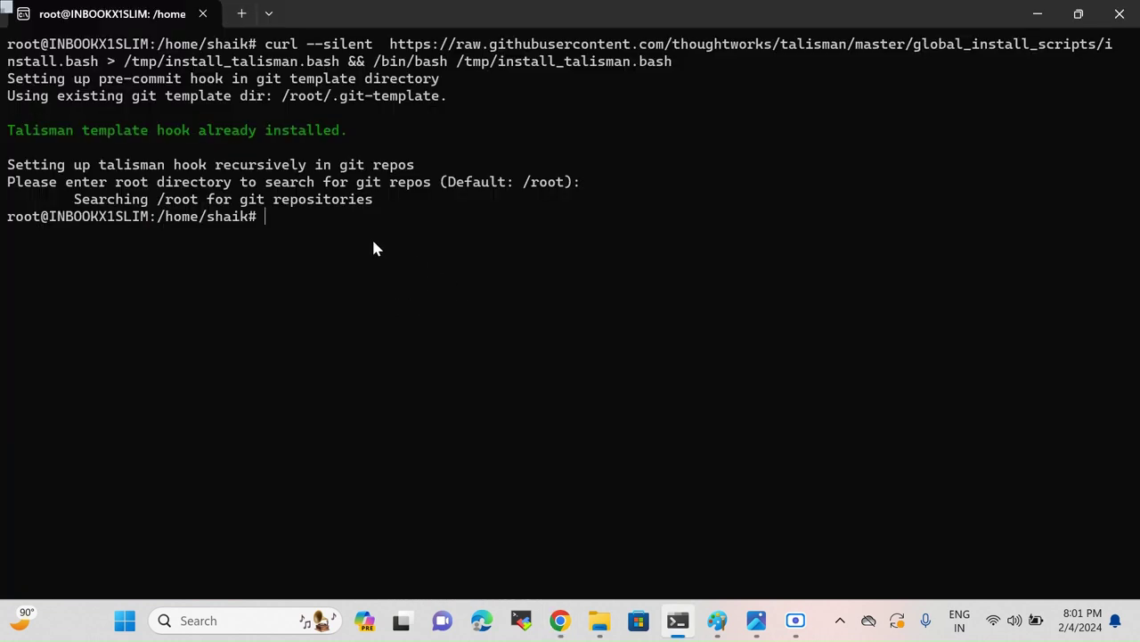
{"action": "right_click", "coordinate": [341, 231]}
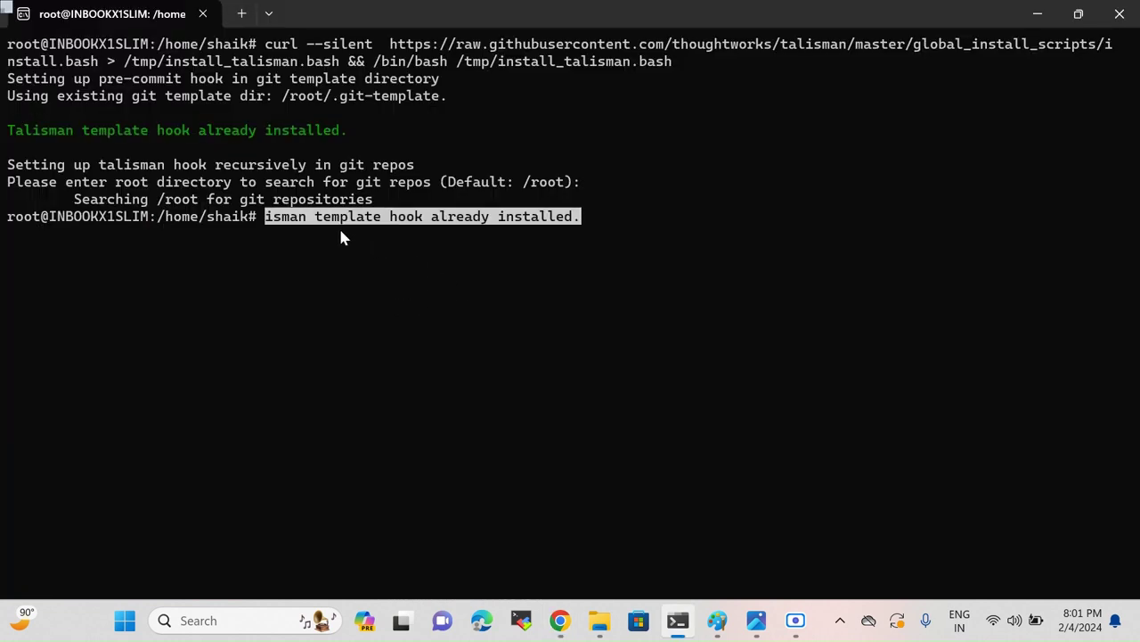
{"action": "key", "text": "alt+Tab"}
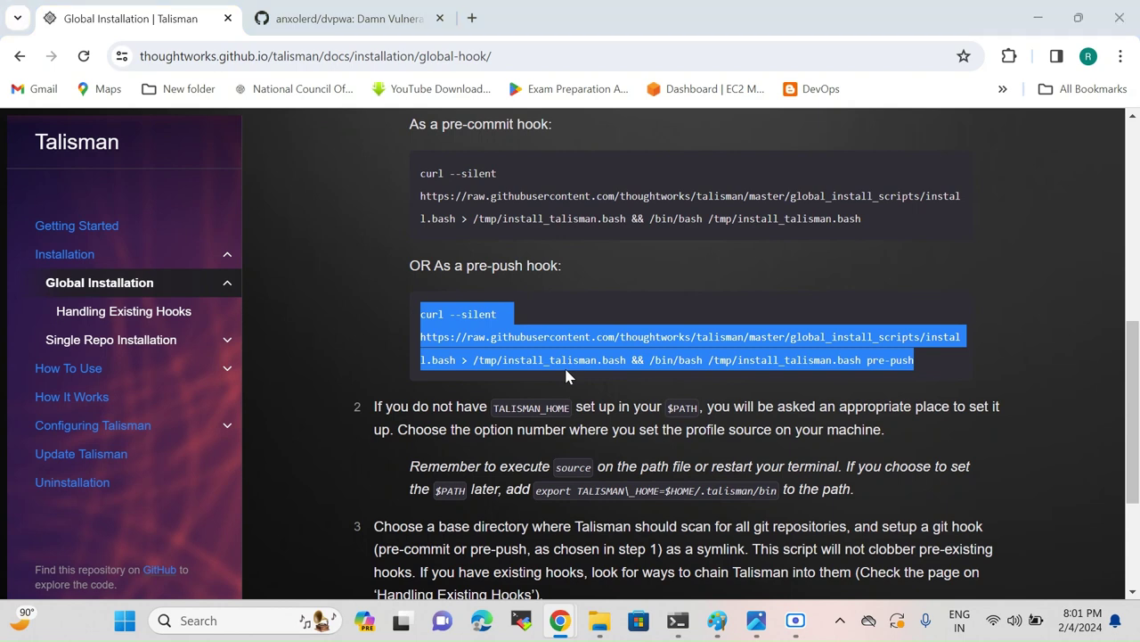
{"action": "key", "text": "alt+Tab"}
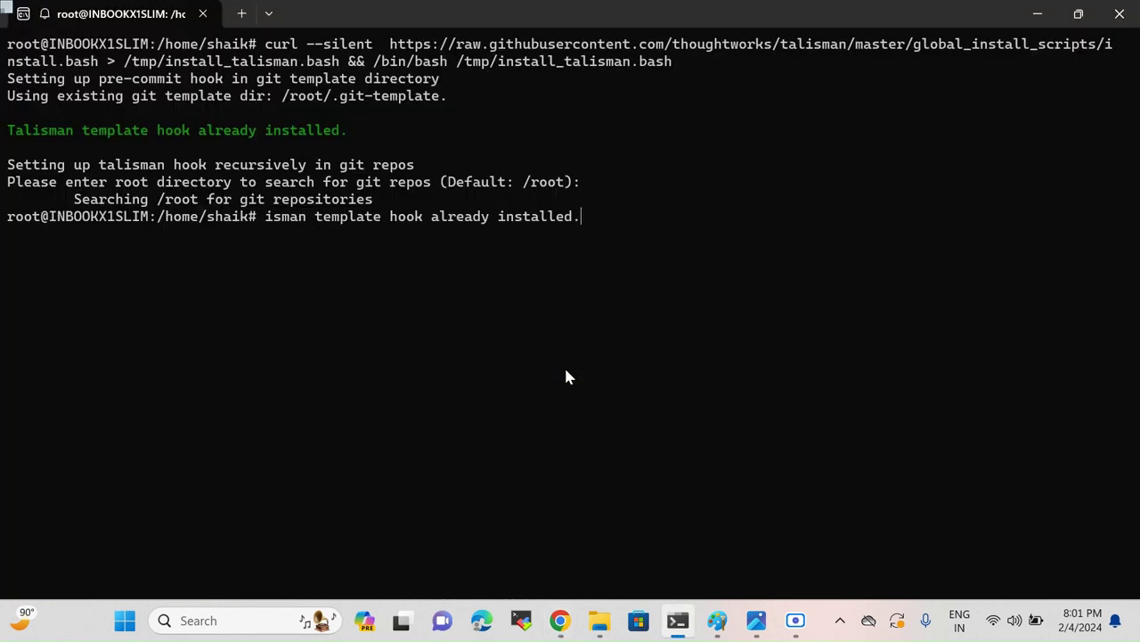
{"action": "key", "text": "BackSpace"}
{"action": "key", "text": "BackSpace"}
{"action": "key", "text": "BackSpace"}
{"action": "key", "text": "BackSpace"}
{"action": "key", "text": "BackSpace"}
{"action": "key", "text": "BackSpace"}
{"action": "key", "text": "BackSpace"}
{"action": "key", "text": "BackSpace"}
{"action": "key", "text": "BackSpace"}
{"action": "key", "text": "BackSpace"}
{"action": "key", "text": "BackSpace"}
{"action": "key", "text": "BackSpace"}
{"action": "key", "text": "BackSpace"}
{"action": "key", "text": "BackSpace"}
{"action": "key", "text": "BackSpace"}
{"action": "key", "text": "BackSpace"}
{"action": "key", "text": "BackSpace"}
{"action": "key", "text": "BackSpace"}
{"action": "key", "text": "BackSpace"}
{"action": "key", "text": "BackSpace"}
{"action": "key", "text": "BackSpace"}
{"action": "key", "text": "BackSpace"}
{"action": "key", "text": "BackSpace"}
{"action": "key", "text": "BackSpace"}
{"action": "key", "text": "BackSpace"}
{"action": "key", "text": "BackSpace"}
{"action": "key", "text": "BackSpace"}
{"action": "key", "text": "BackSpace"}
{"action": "key", "text": "BackSpace"}
{"action": "key", "text": "BackSpace"}
{"action": "key", "text": "BackSpace"}
{"action": "key", "text": "BackSpace"}
{"action": "key", "text": "alt+Tab"}
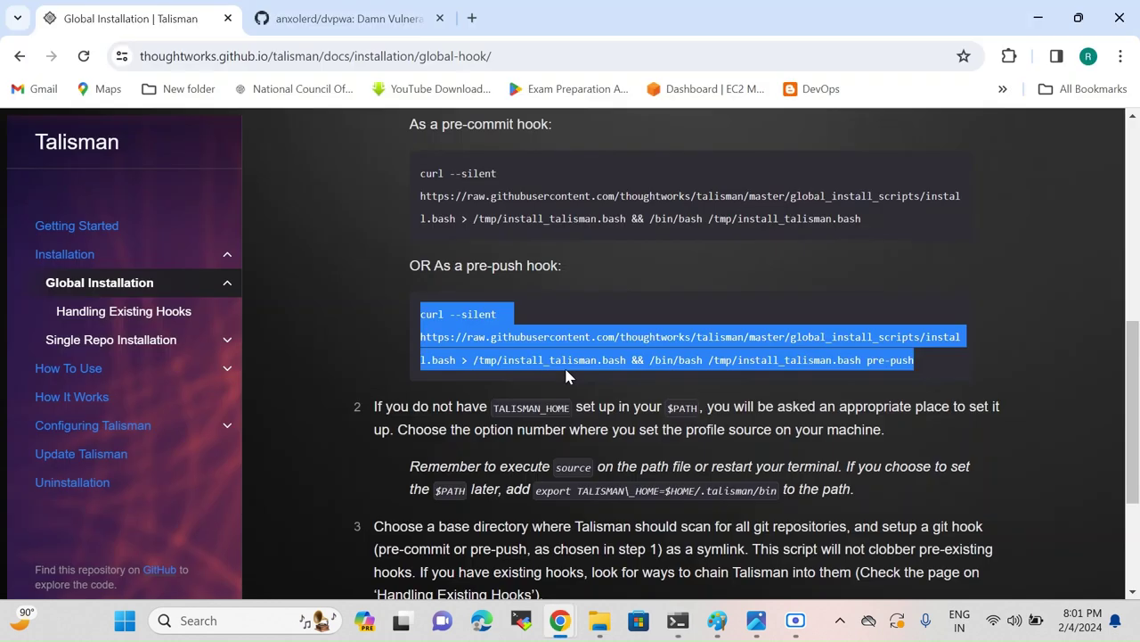
{"action": "left_click", "coordinate": [621, 313]}
Copy the pre-push curl command and run it in the terminal, accepting /root
{"action": "left_click_drag", "start_coordinate": [918, 359], "coordinate": [389, 317]}
{"action": "key", "text": "ctrl+c"}
{"action": "key", "text": "alt+Tab"}
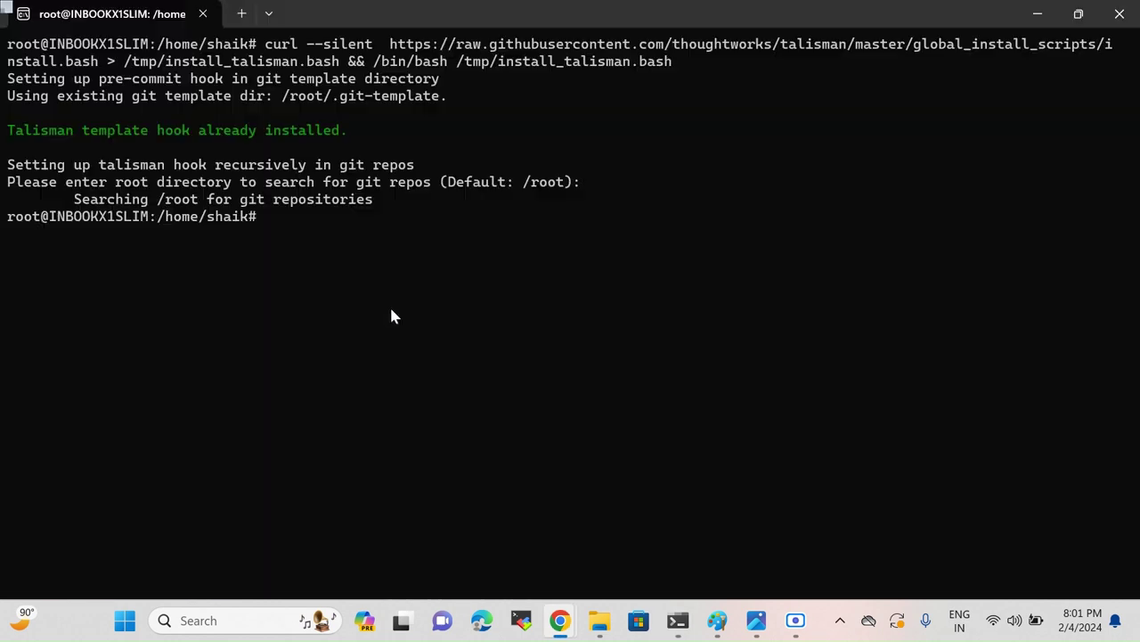
{"action": "key", "text": "ctrl+v"}
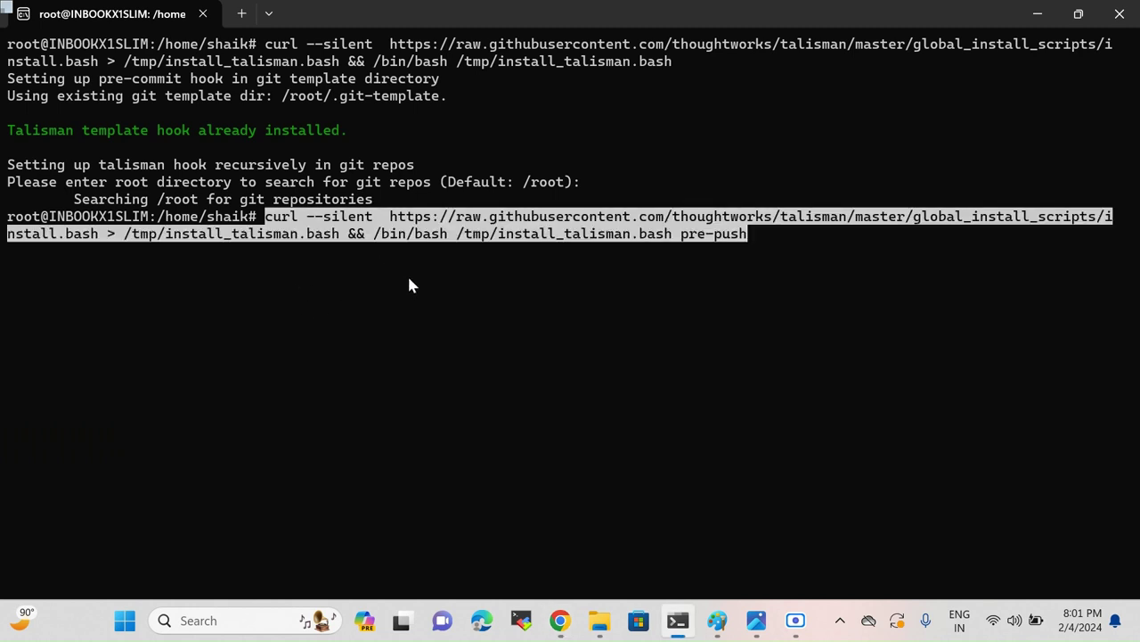
{"action": "key", "text": "Return"}
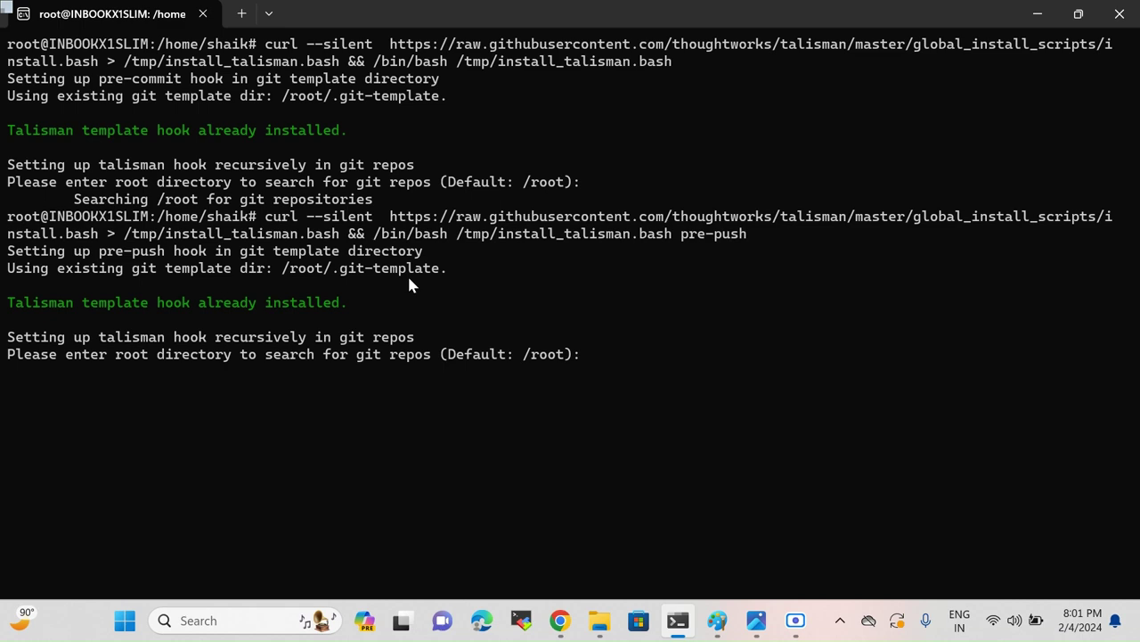
{"action": "key", "text": "Return"}
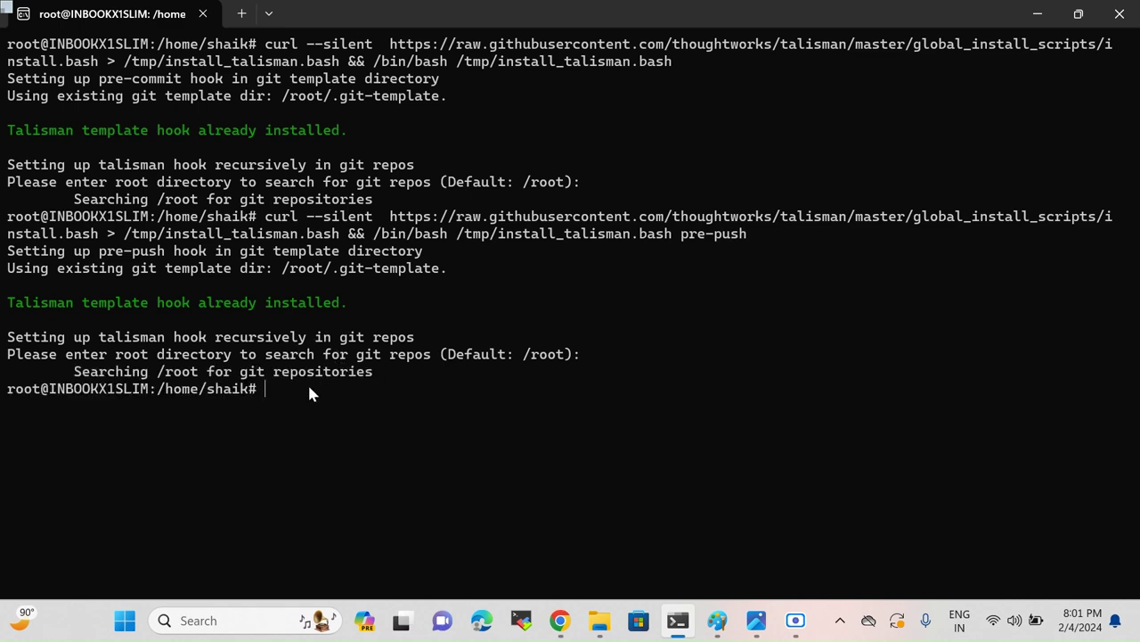
{"action": "key", "text": "alt+Tab"}
{"action": "left_click", "coordinate": [673, 274]}
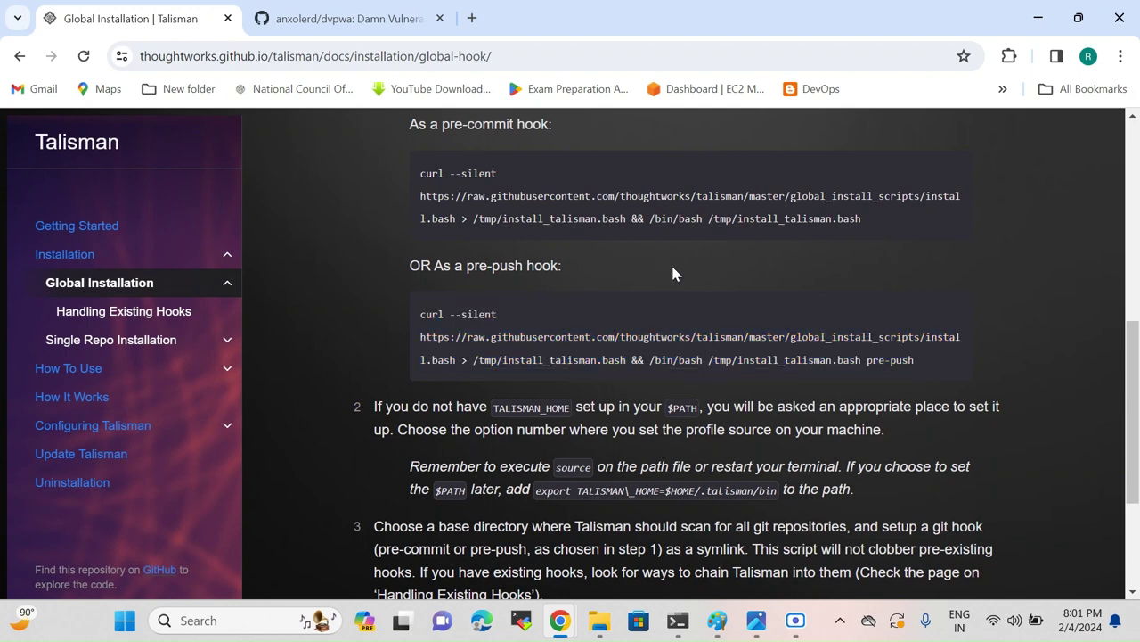
Review the pre-push install command on the docs page, selecting then deselecting it
{"action": "scroll", "coordinate": [672, 273], "scroll_direction": "up", "scroll_amount": 1}
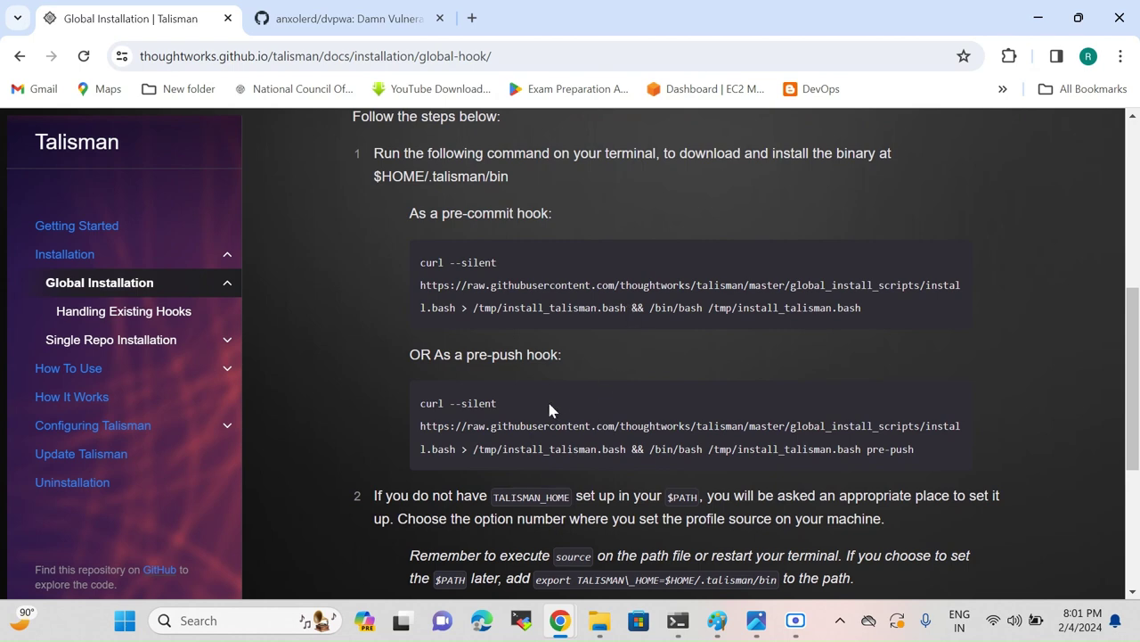
{"action": "scroll", "coordinate": [549, 405], "scroll_direction": "down", "scroll_amount": 1}
{"action": "left_click_drag", "start_coordinate": [934, 374], "coordinate": [433, 305]}
{"action": "left_click", "coordinate": [572, 308]}
Clear the Talisman install output from the terminal with clear
{"action": "key", "text": "alt+Tab"}
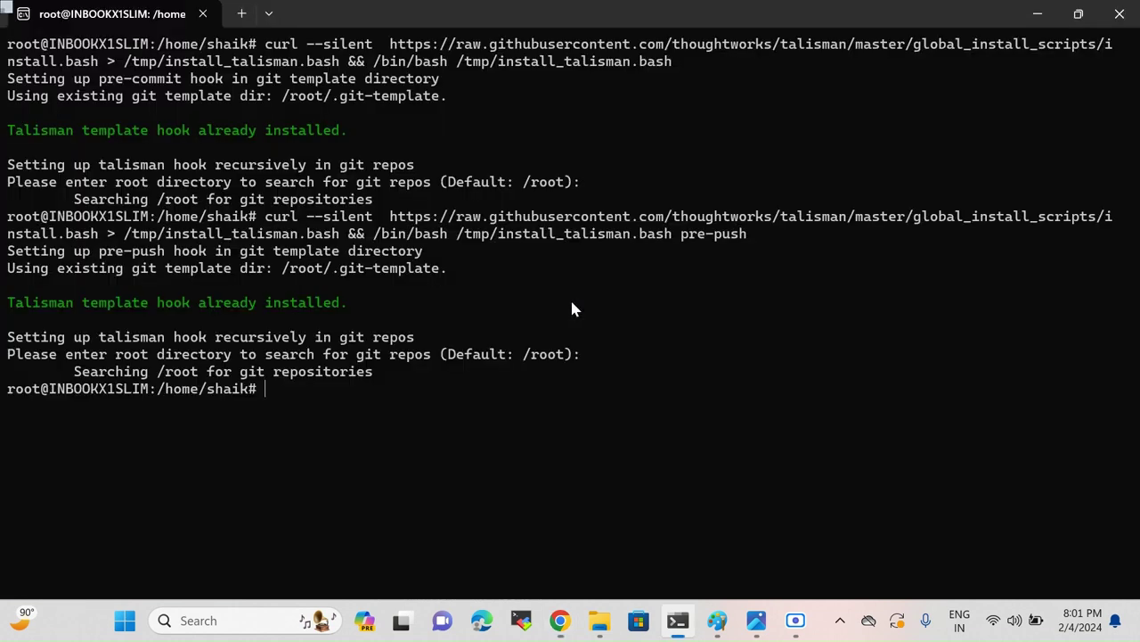
{"action": "type", "text": "clear"}
{"action": "key", "text": "Return"}
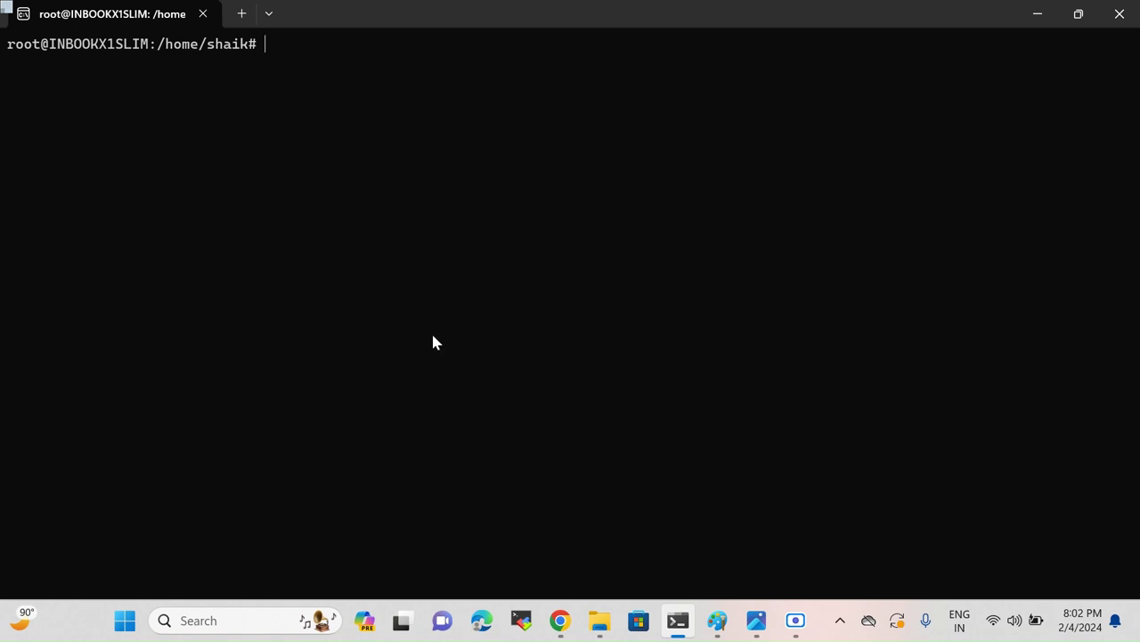
{"action": "key", "text": "alt+Tab"}
Open the anxolerd/dvpwa repository tab and scroll through its README
{"action": "left_click", "coordinate": [364, 18]}
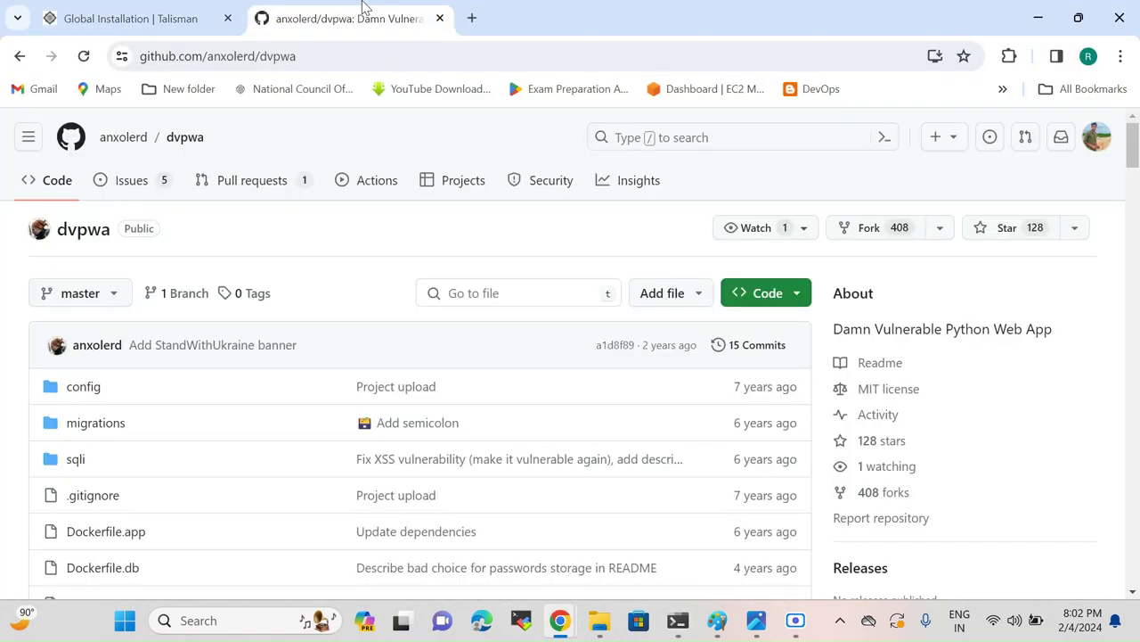
{"action": "scroll", "coordinate": [433, 246], "scroll_direction": "down", "scroll_amount": 8}
{"action": "scroll", "coordinate": [434, 254], "scroll_direction": "up", "scroll_amount": 10}
{"action": "scroll", "coordinate": [350, 259], "scroll_direction": "down", "scroll_amount": 4}
{"action": "scroll", "coordinate": [351, 259], "scroll_direction": "down", "scroll_amount": 6}
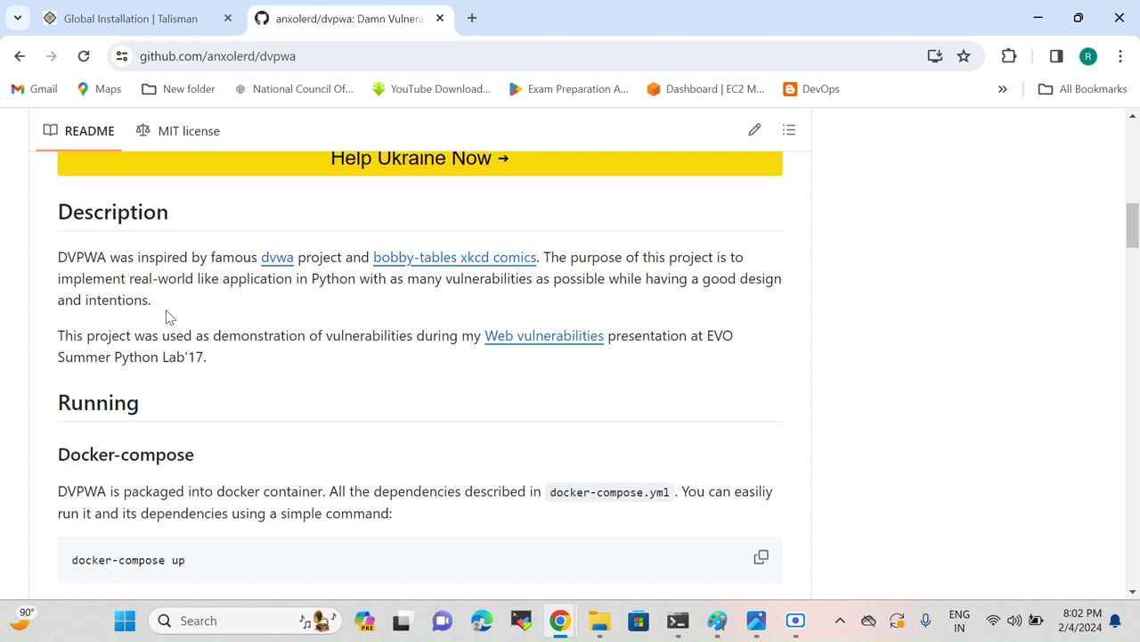
{"action": "scroll", "coordinate": [165, 317], "scroll_direction": "up", "scroll_amount": 12}
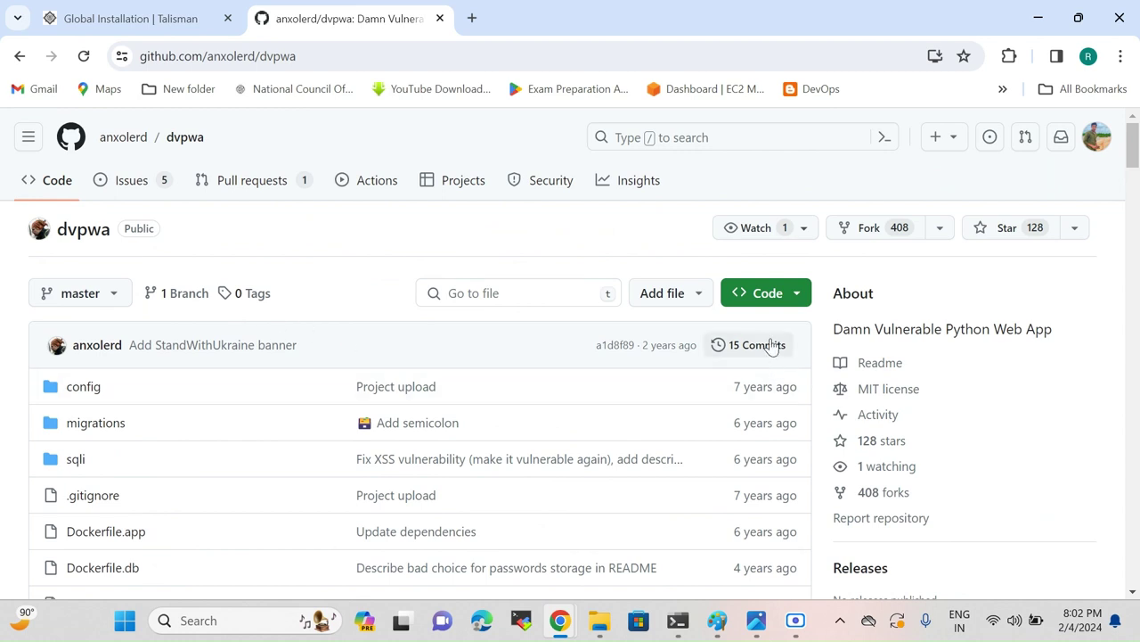
Copy the dvpwa HTTPS clone URL from the Code dropdown, then bring Paint forward
{"action": "left_click", "coordinate": [793, 297]}
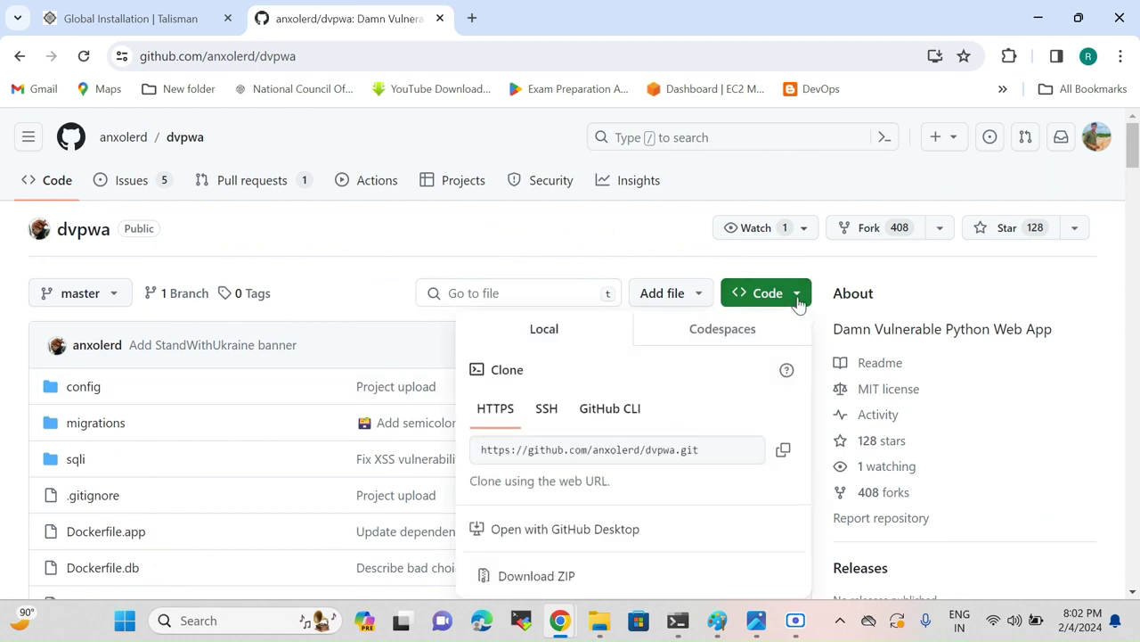
{"action": "left_click", "coordinate": [785, 450]}
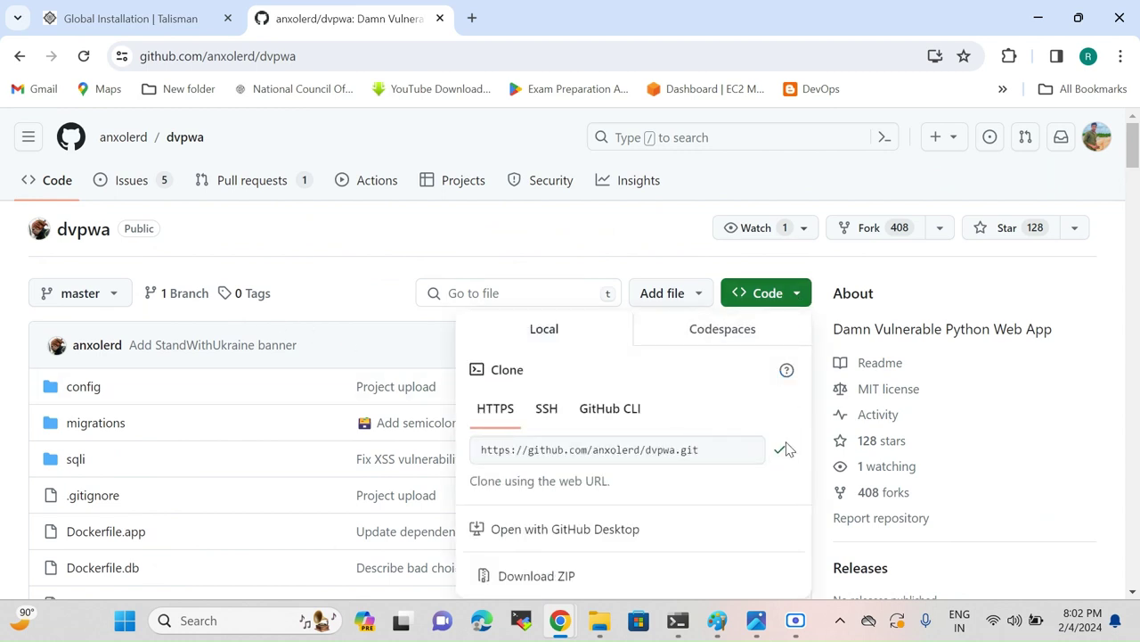
{"action": "left_click", "coordinate": [717, 628]}
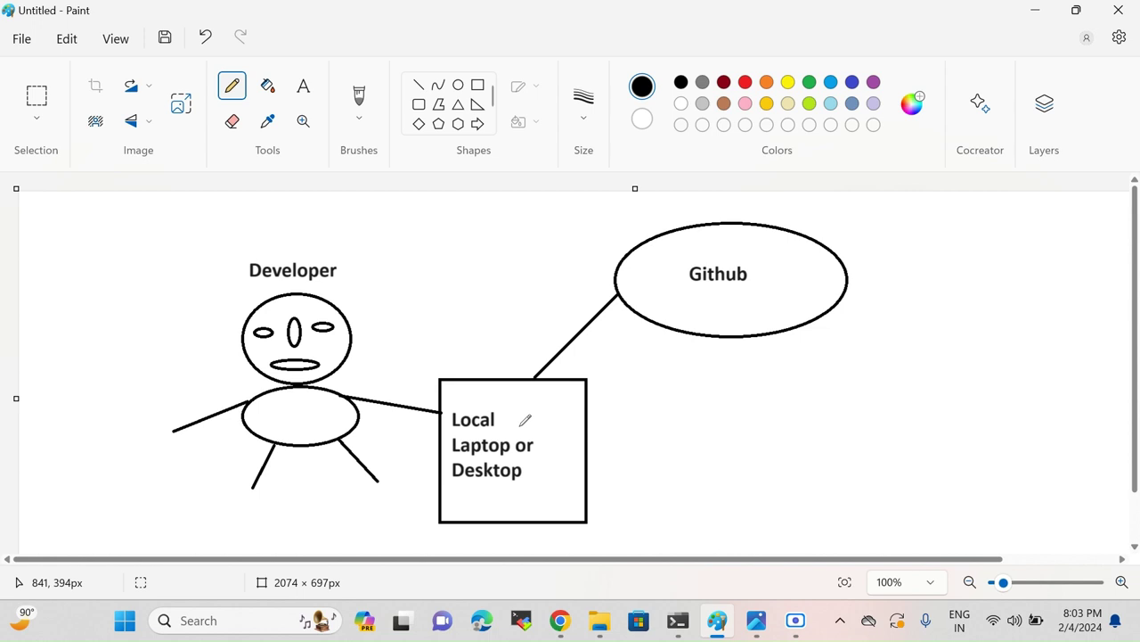
Leave the Paint diagram and return to the dvpwa Code dropdown in Chrome
{"action": "key", "text": "alt+Tab"}
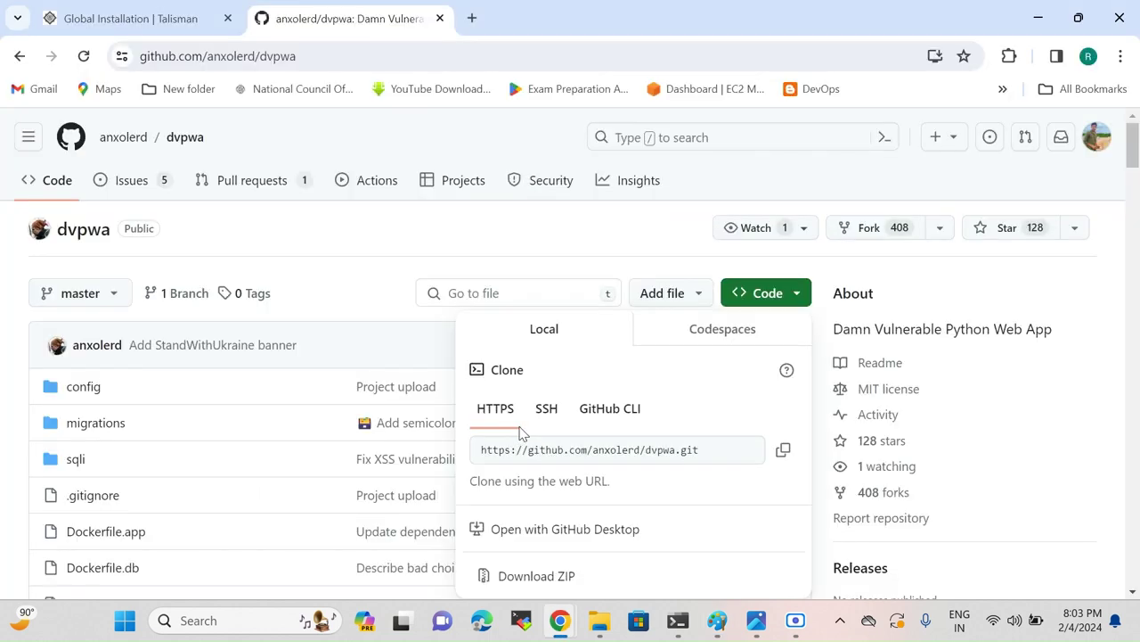
Start a git clone of the copied dvpwa URL, then abort it with Ctrl+C
{"action": "left_click", "coordinate": [787, 455]}
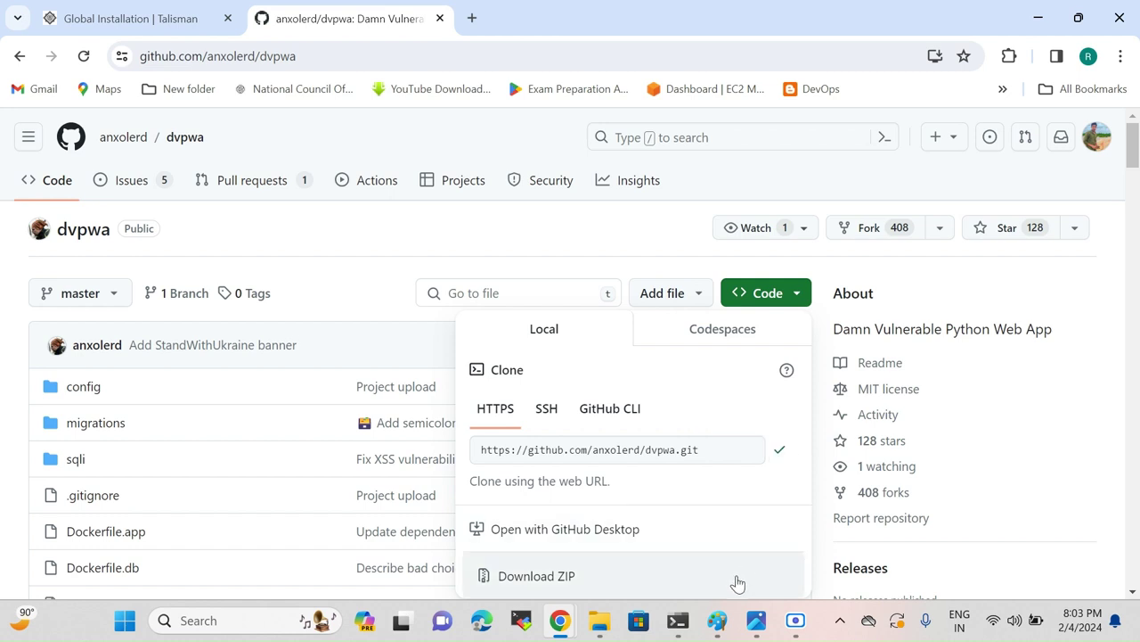
{"action": "left_click", "coordinate": [682, 624]}
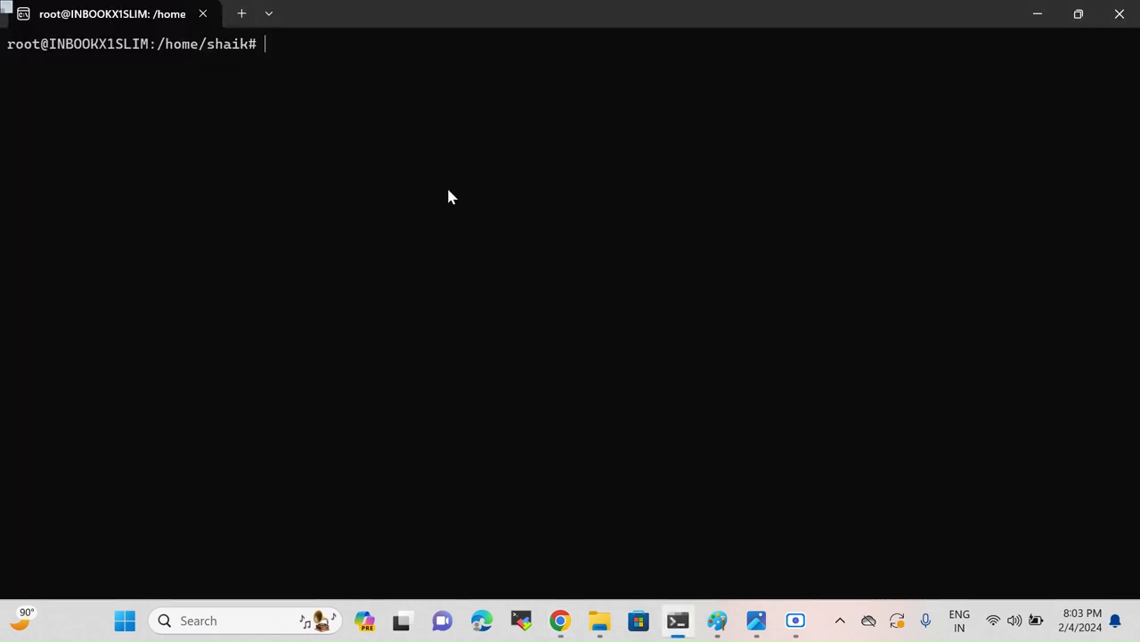
{"action": "type", "text": "git clone"}
{"action": "key", "text": "ctrl+v"}
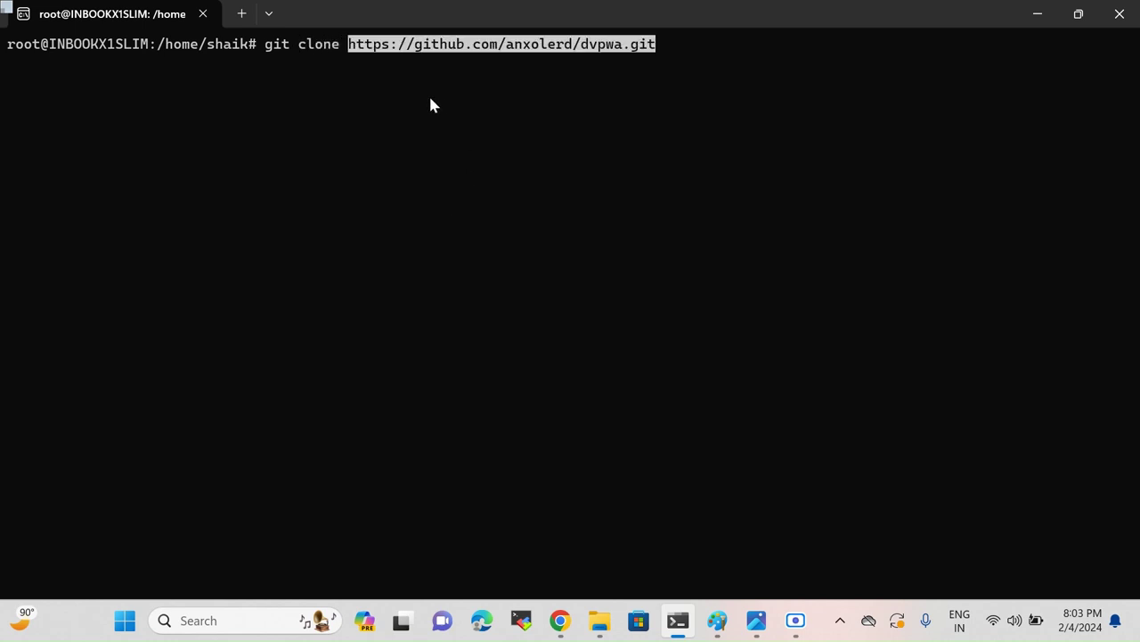
{"action": "key", "text": "Return"}
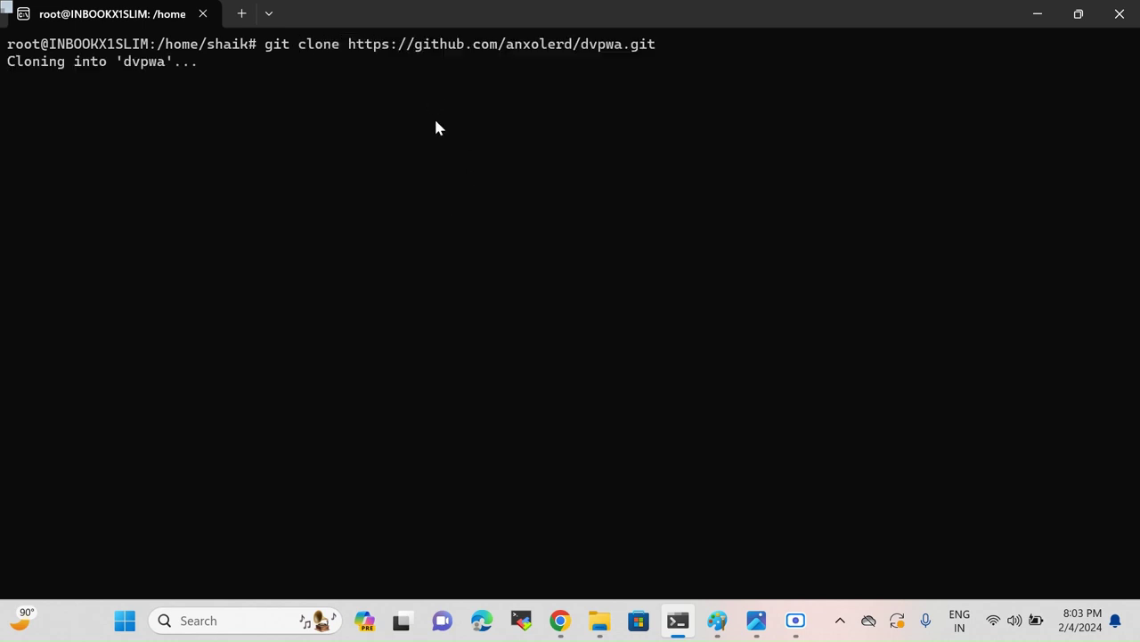
{"action": "key", "text": "ctrl+c"}
Create a vulnerable directory with mkdir and cd into it
{"action": "type", "text": "mkdir v"}
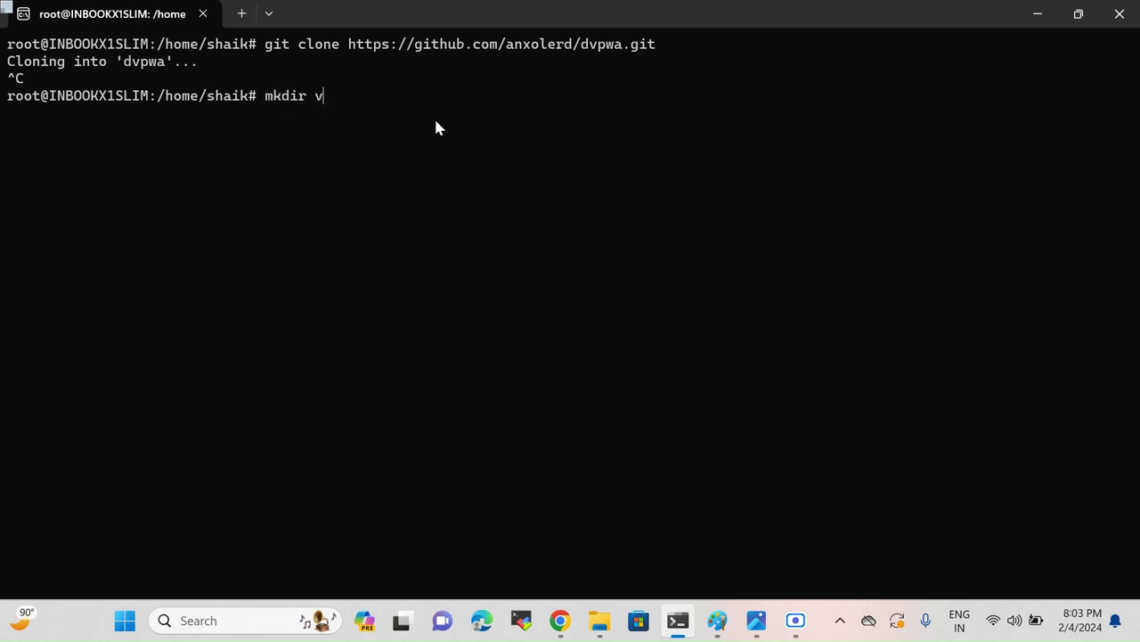
{"action": "type", "text": "ulnerable"}
{"action": "key", "text": "Return"}
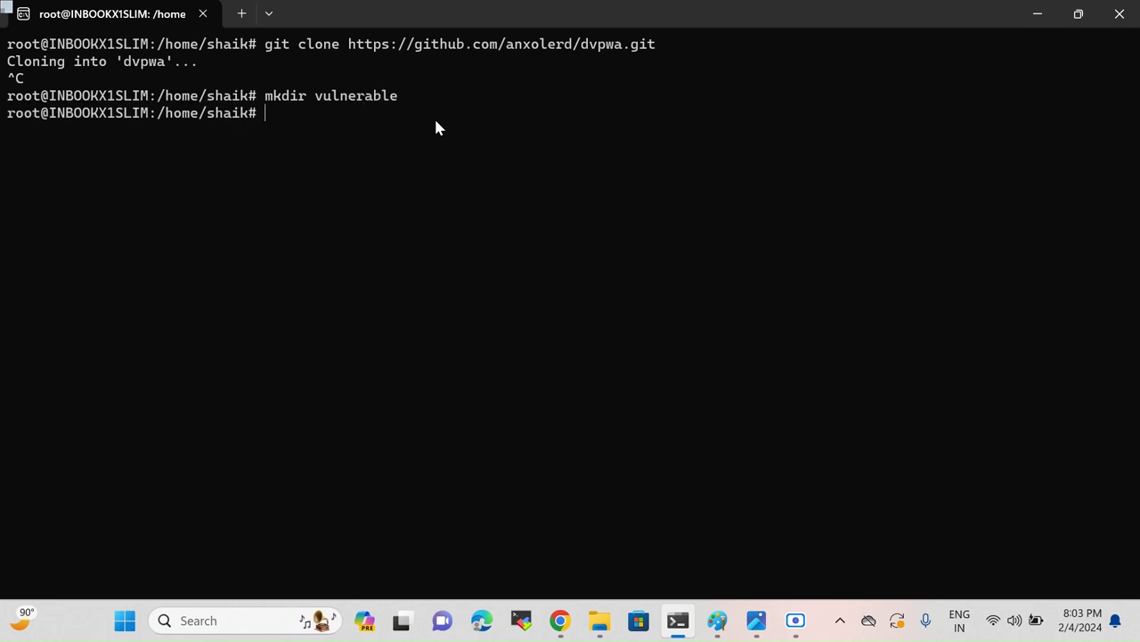
{"action": "type", "text": "cd vu"}
{"action": "key", "text": "Tab"}
{"action": "key", "text": "Return"}
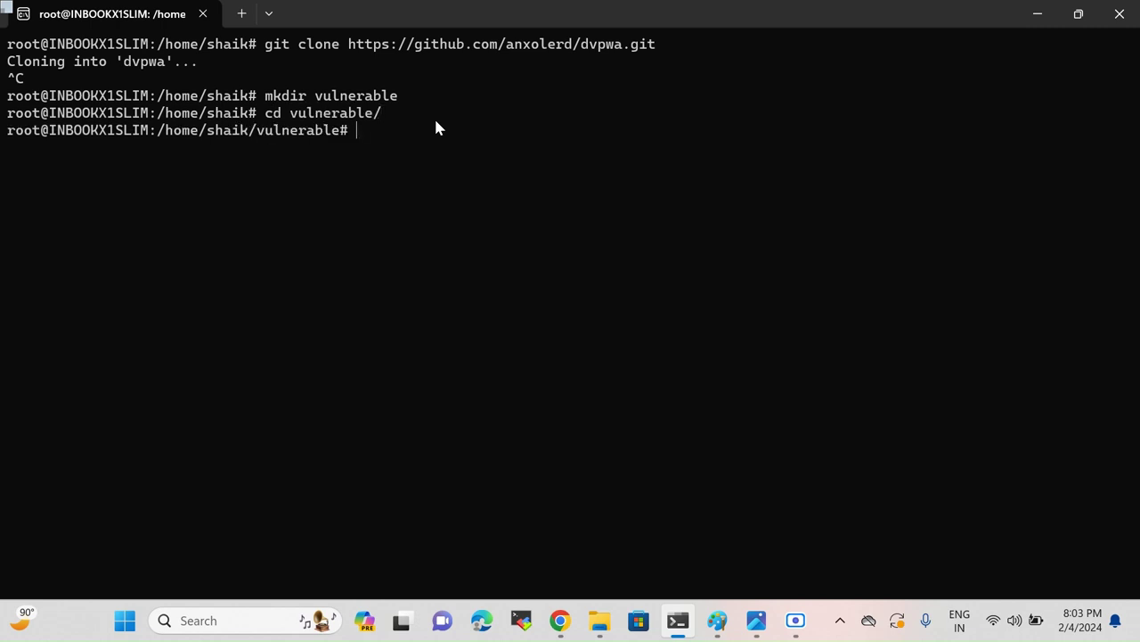
Clear the terminal and list the empty vulnerable folder with ls
{"action": "type", "text": "clear"}
{"action": "key", "text": "Return"}
{"action": "type", "text": "ls"}
{"action": "key", "text": "Return"}
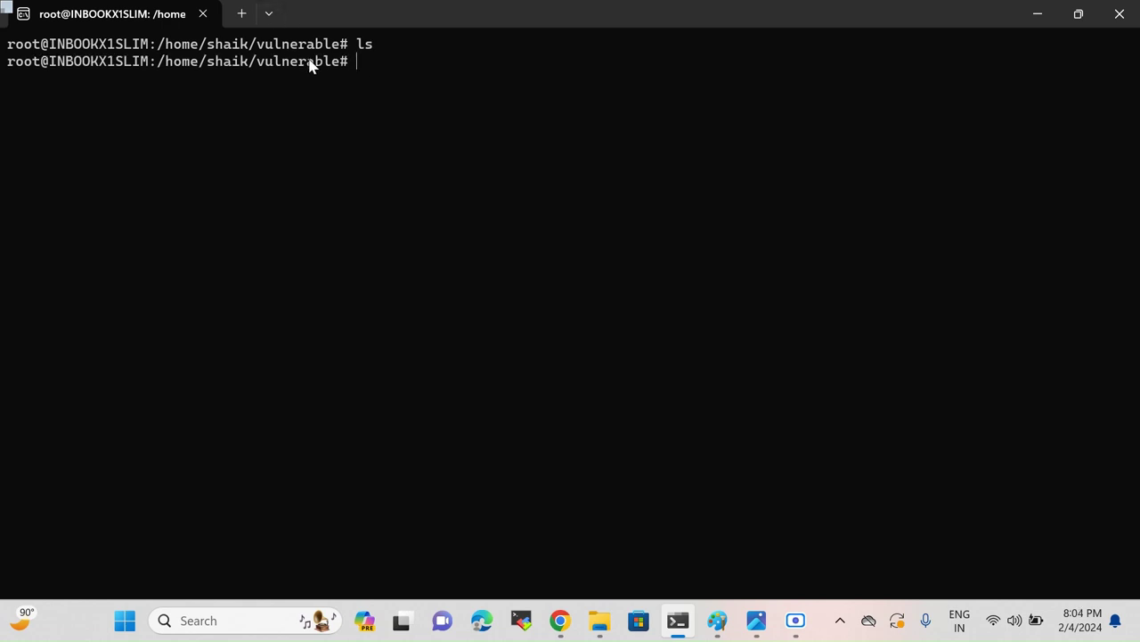
{"action": "key", "text": "alt+Tab"}
{"action": "left_click", "coordinate": [784, 450]}
{"action": "key", "text": "alt+Tab"}
{"action": "type", "text": "git clo9ne"}
{"action": "key", "text": "BackSpace"}
{"action": "key", "text": "BackSpace"}
{"action": "key", "text": "BackSpace"}
{"action": "key", "text": "BackSpace"}
{"action": "type", "text": "ne"}
{"action": "key", "text": "ctrl+v"}
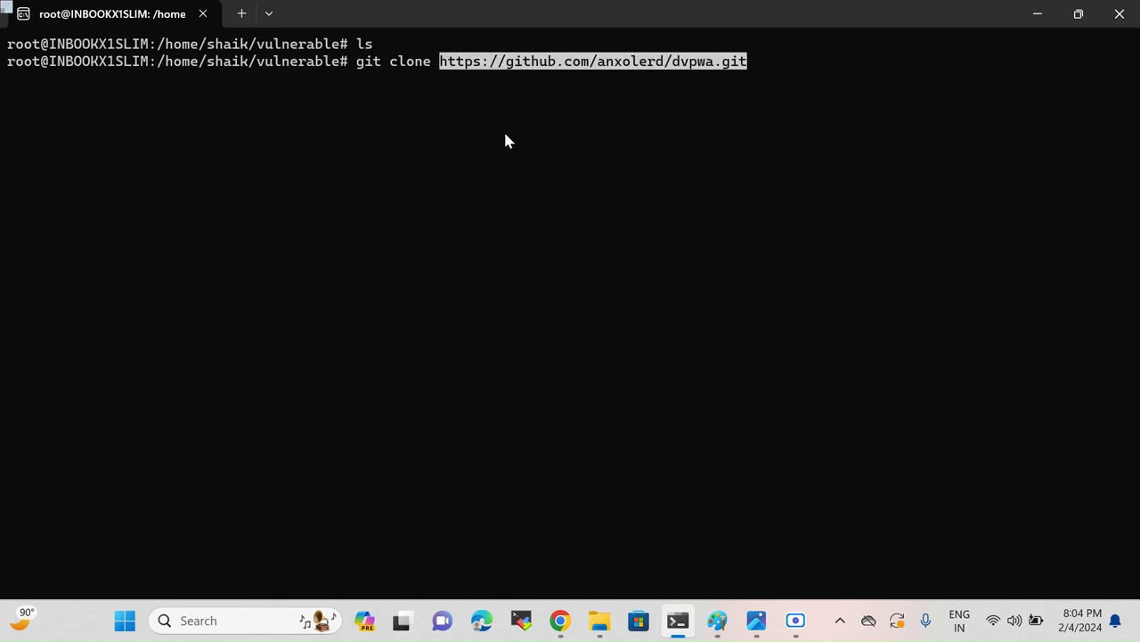
{"action": "key", "text": "Return"}
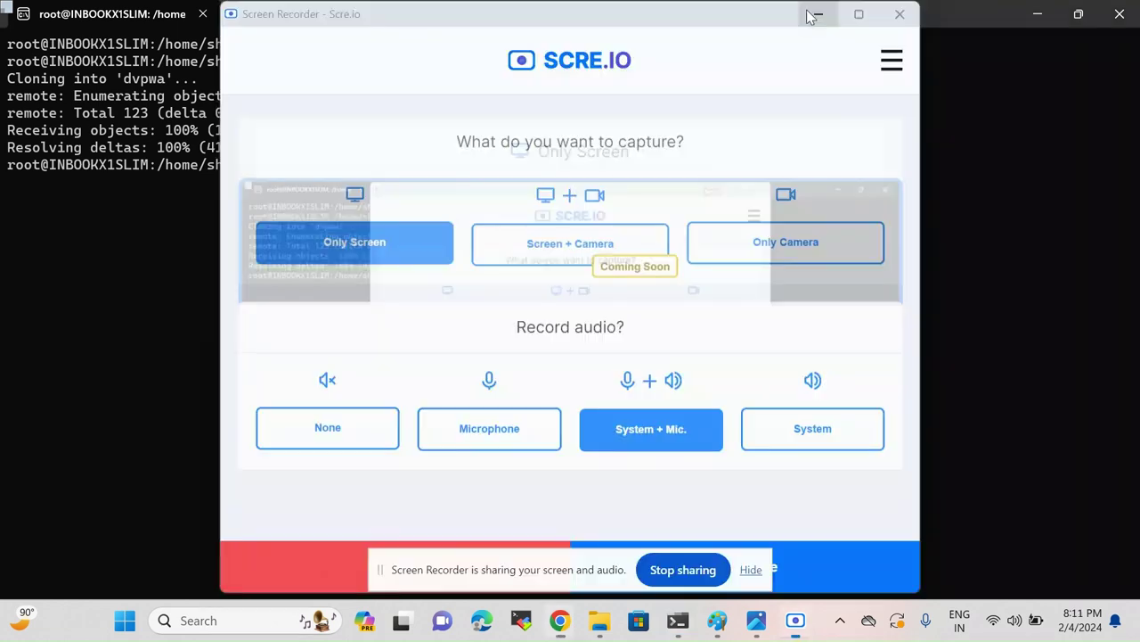
Close the Code clone dropdown on the dvpwa GitHub page in Chrome
{"action": "left_click", "coordinate": [813, 14]}
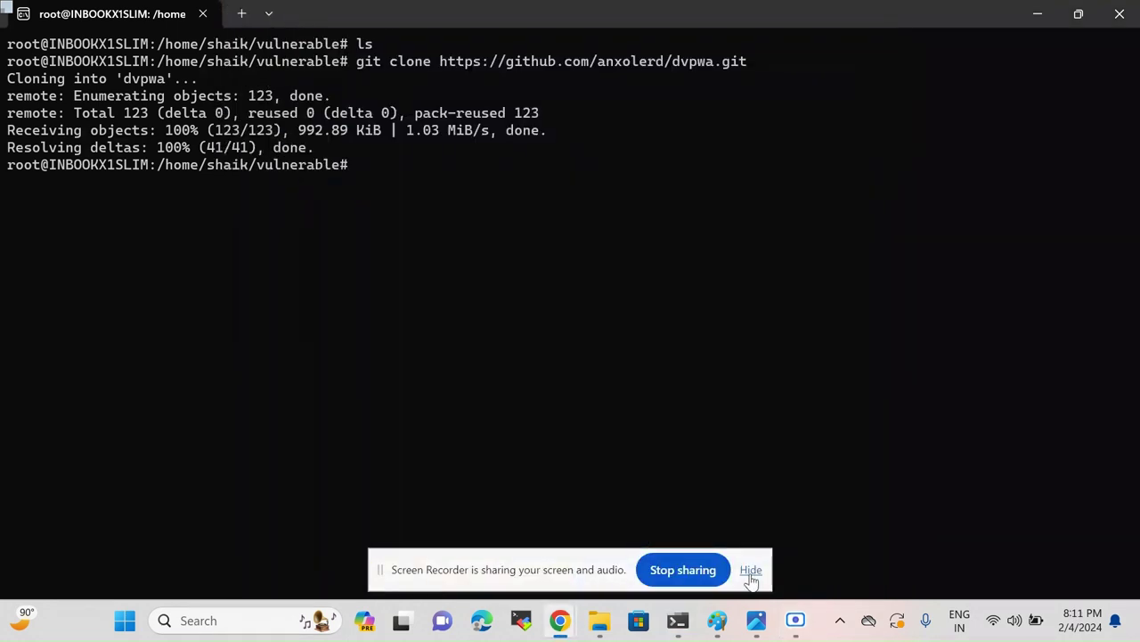
{"action": "left_click", "coordinate": [751, 569]}
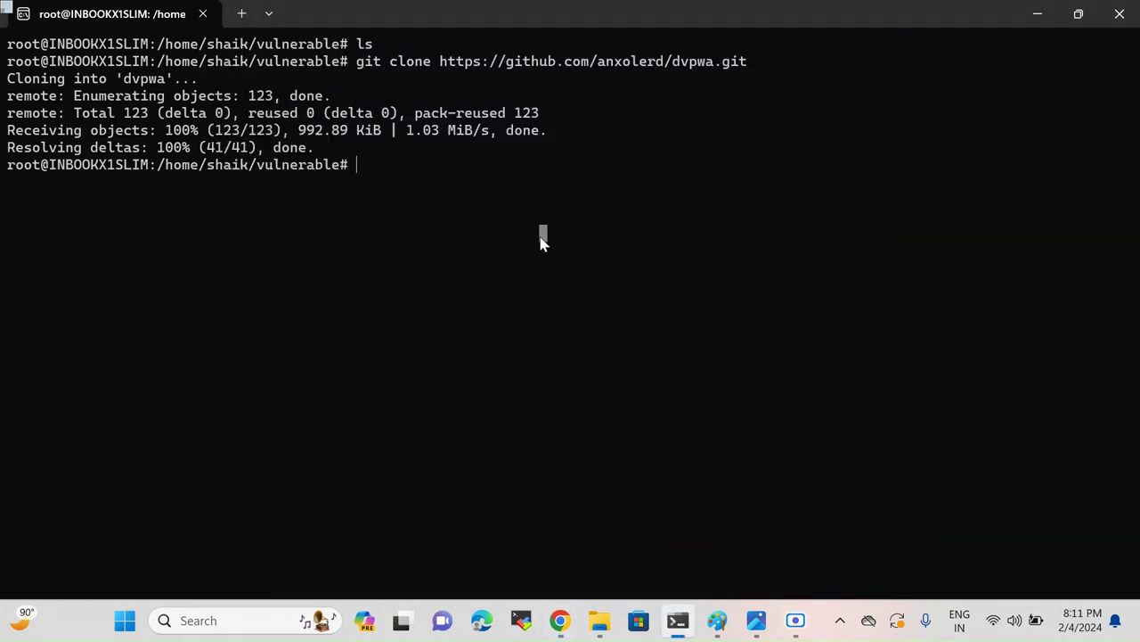
{"action": "key", "text": "alt+Tab"}
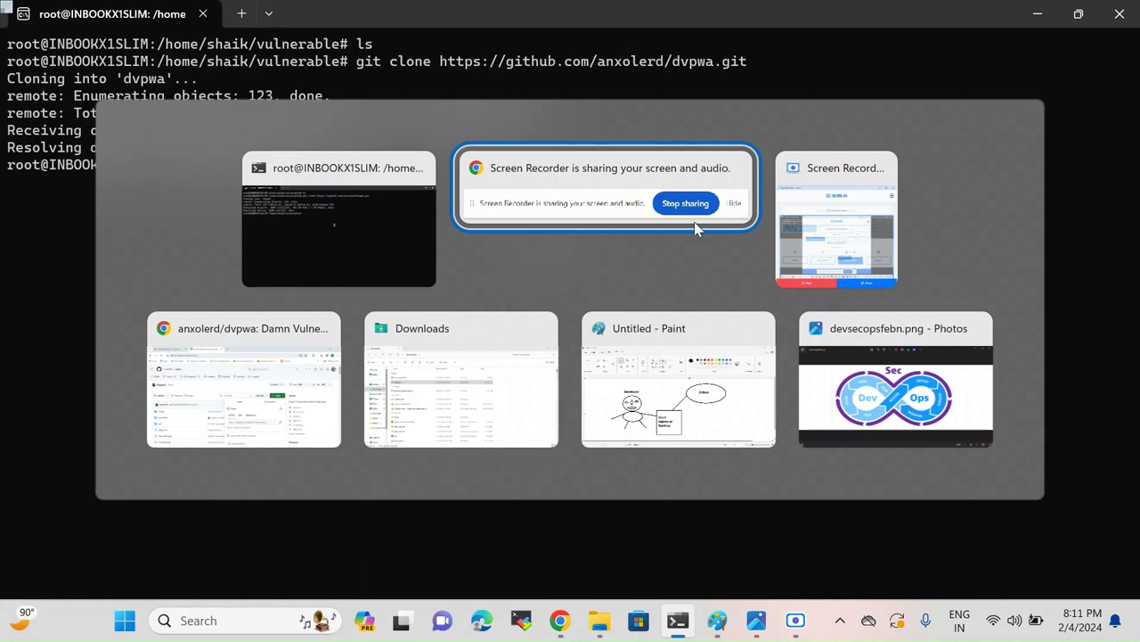
{"action": "left_click", "coordinate": [294, 356]}
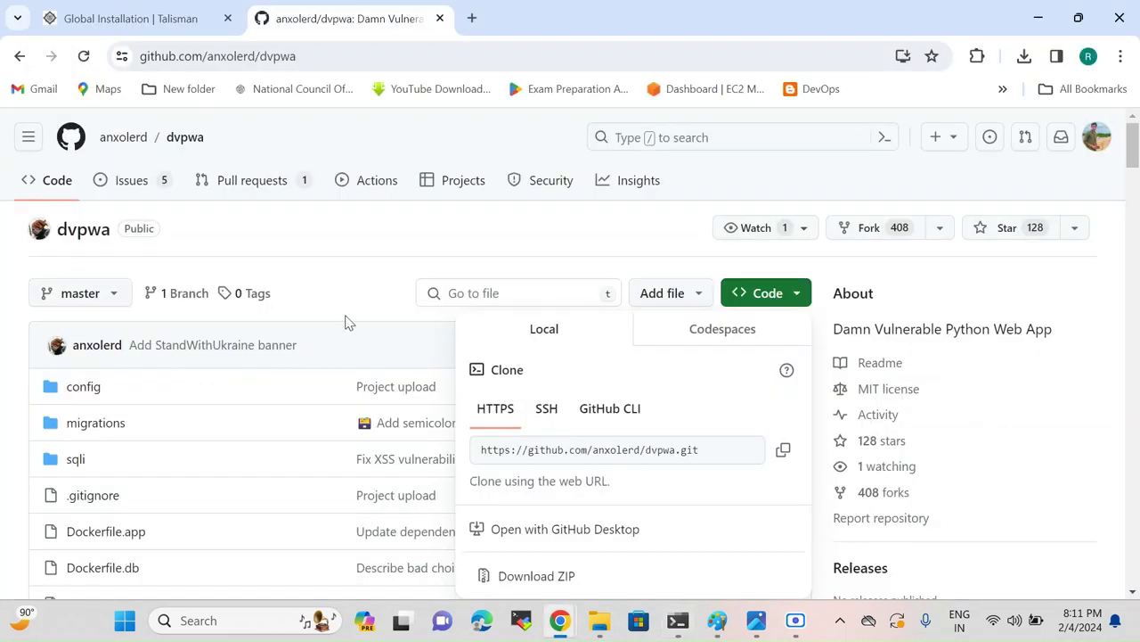
{"action": "left_click", "coordinate": [317, 264]}
Back in the terminal, run ls to confirm dvpwa is in the vulnerable folder
{"action": "key", "text": "alt+Tab"}
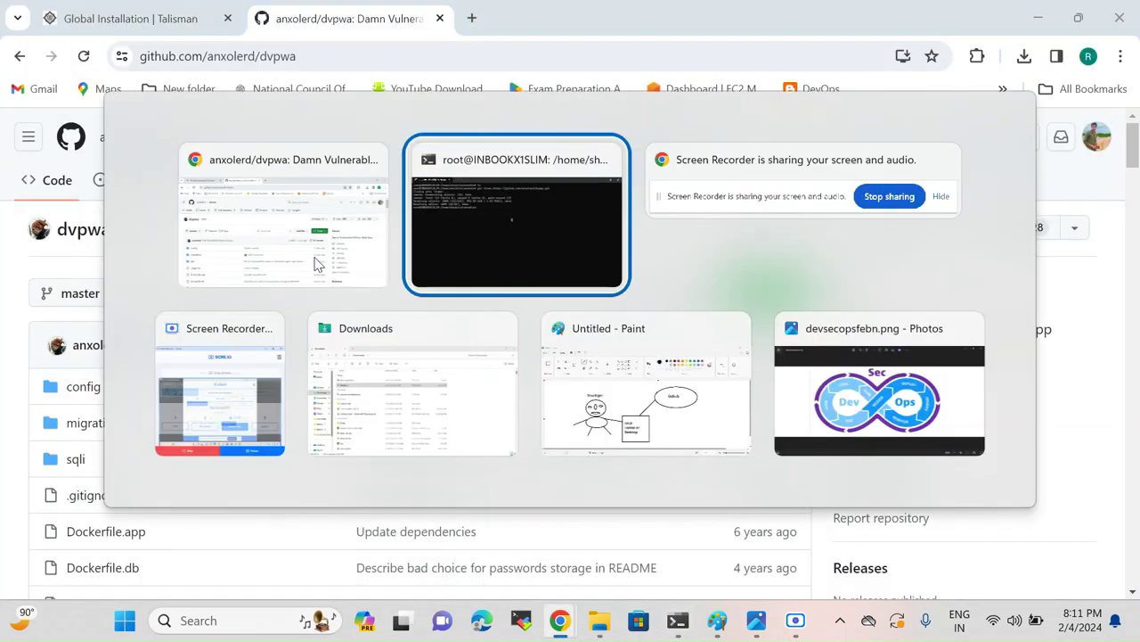
{"action": "left_click_drag", "start_coordinate": [406, 168], "coordinate": [415, 178]}
{"action": "left_click", "coordinate": [375, 176]}
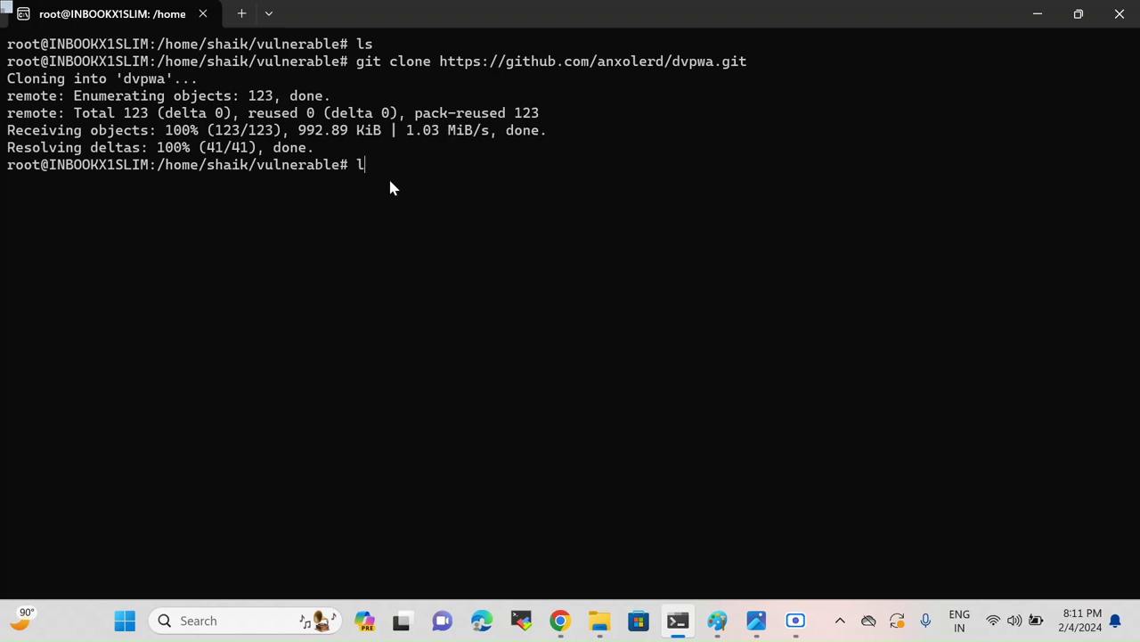
{"action": "type", "text": "ls"}
{"action": "key", "text": "Return"}
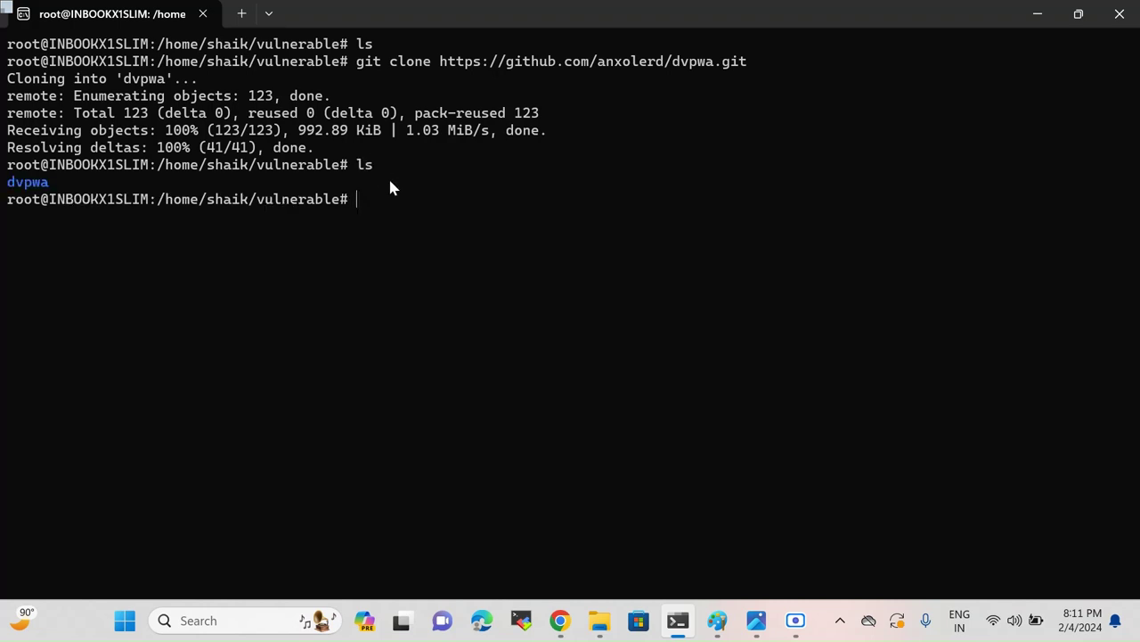